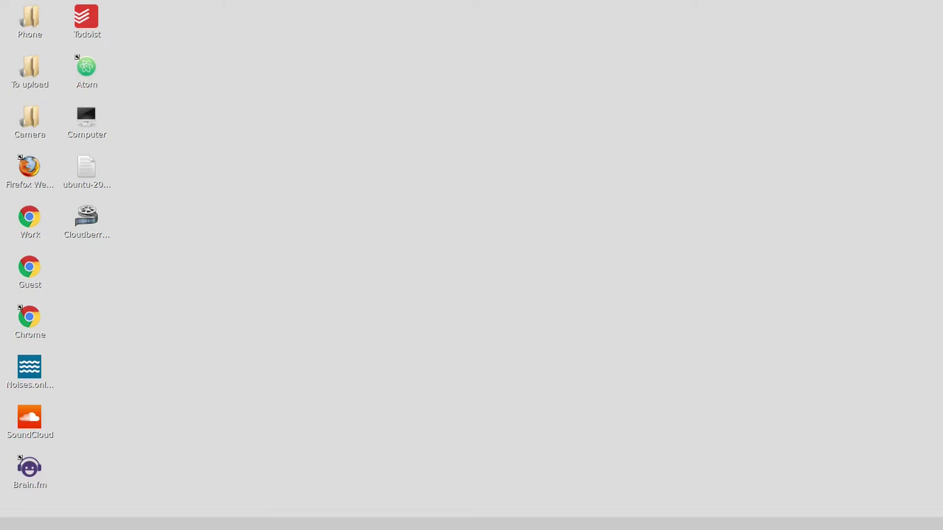
Bring up the Terminal with the rsync results, then hide it to clear the desktop
{"action": "key", "text": "alt+Tab"}
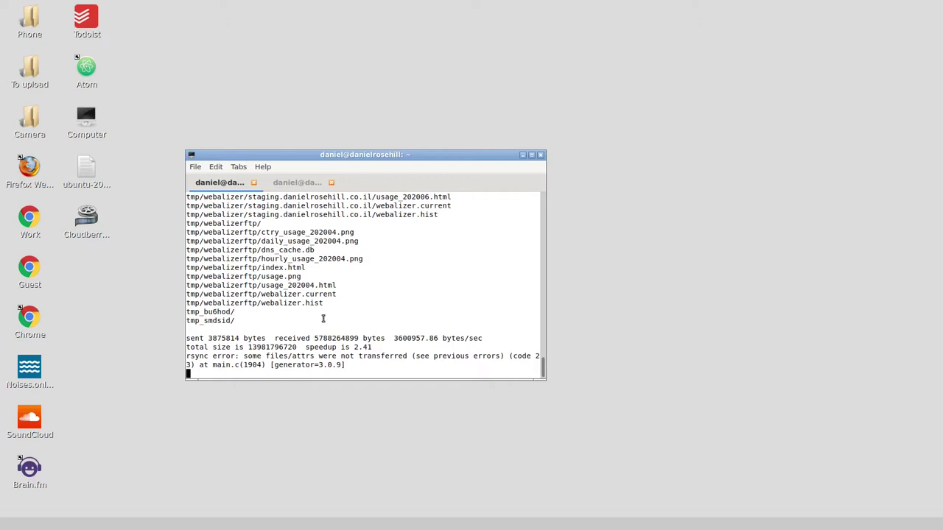
{"action": "key", "text": "super+d"}
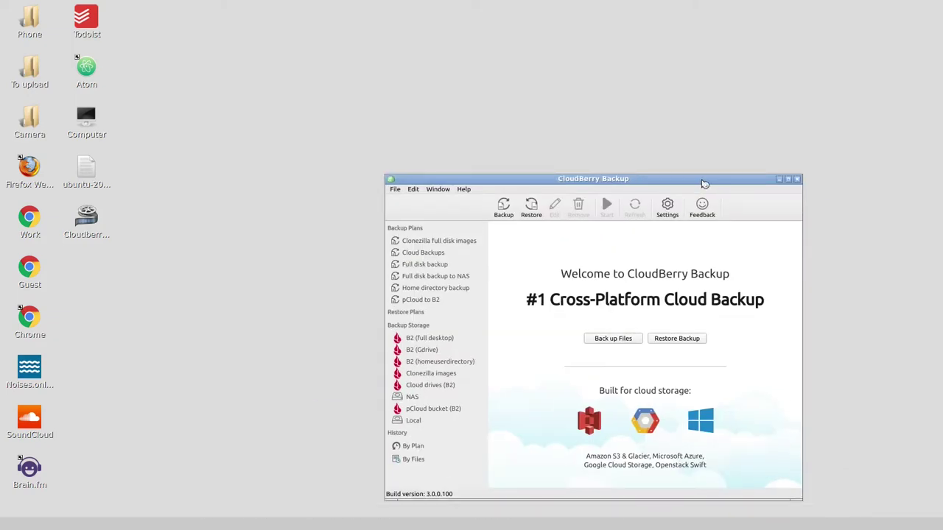
Maximize the CloudBerry Backup window to fill the whole screen
{"action": "left_click", "coordinate": [788, 180]}
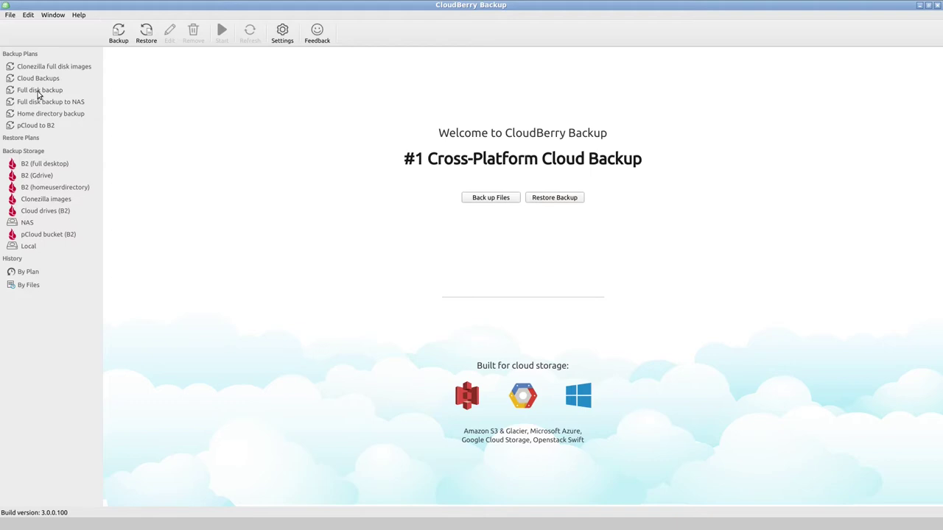
Open the File menu and close it without choosing any command
{"action": "left_click", "coordinate": [9, 15]}
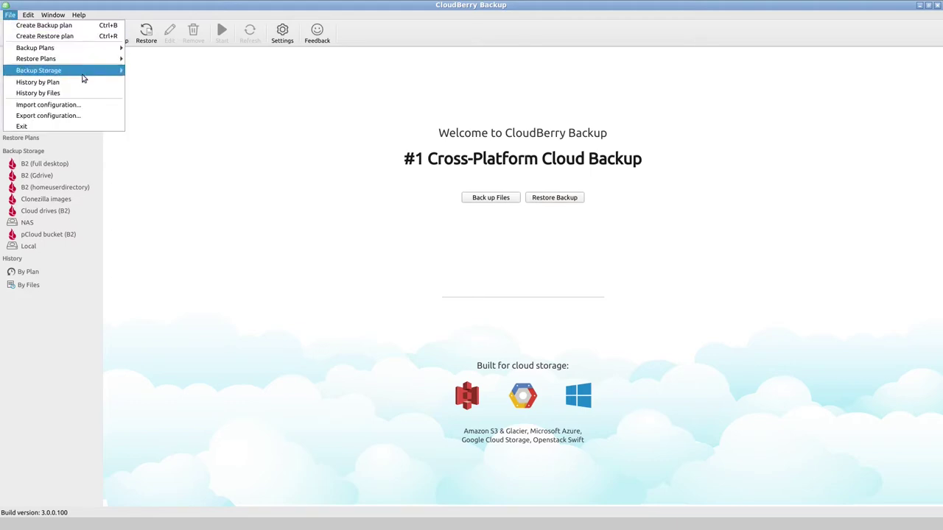
{"action": "mouse_move", "coordinate": [66, 77]}
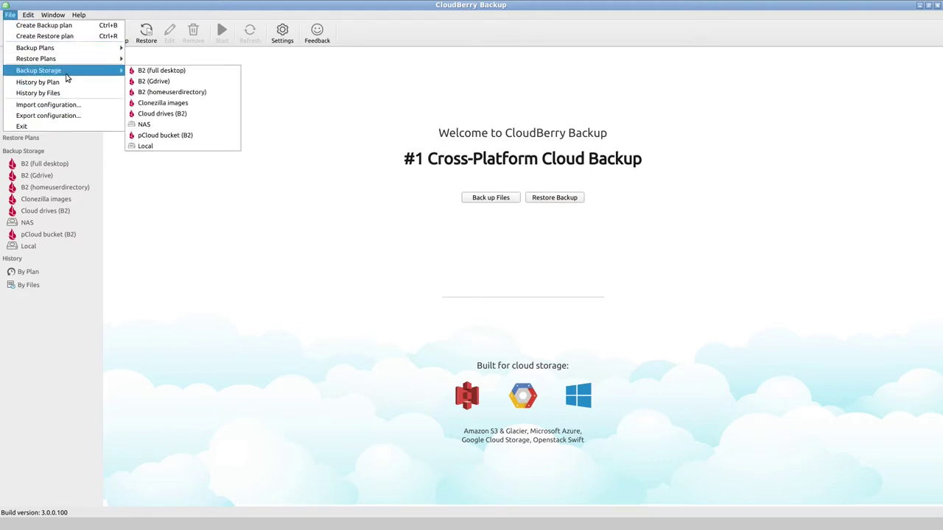
{"action": "mouse_move", "coordinate": [75, 50]}
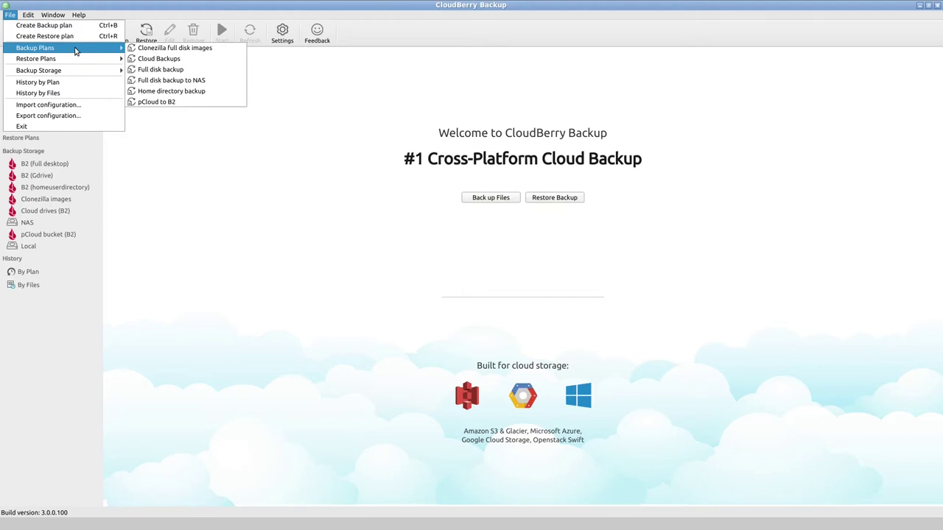
{"action": "left_click", "coordinate": [300, 223]}
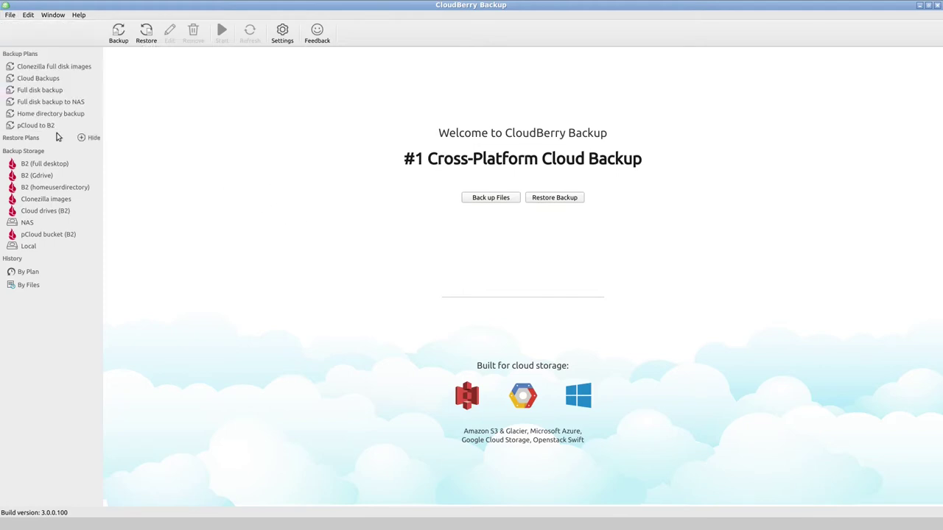
Delete the 'Full disk backup to NAS' plan, confirming on the second attempt
{"action": "right_click", "coordinate": [61, 102]}
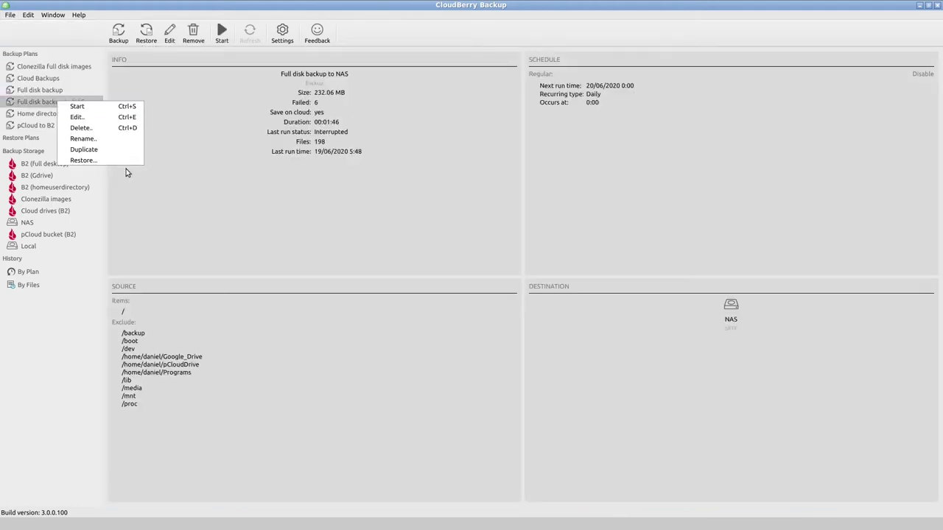
{"action": "left_click", "coordinate": [107, 128]}
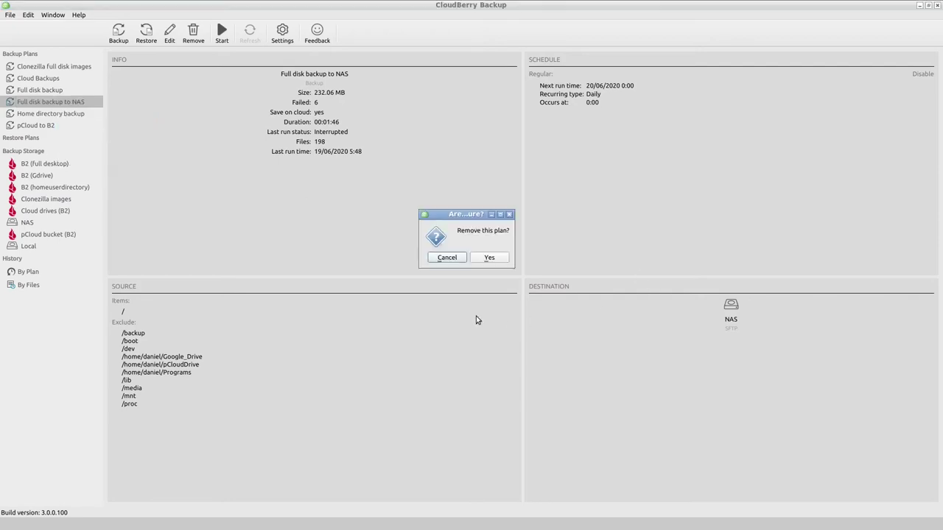
{"action": "left_click", "coordinate": [441, 260]}
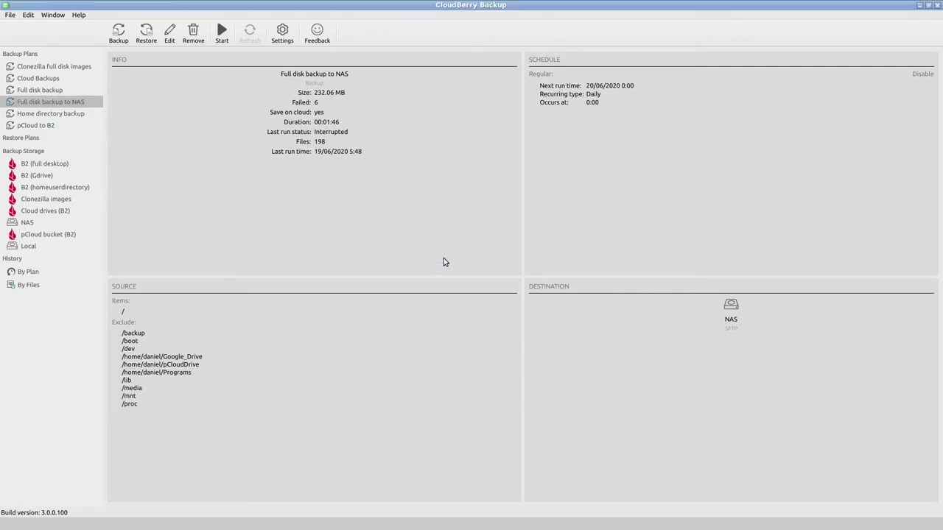
{"action": "right_click", "coordinate": [42, 106]}
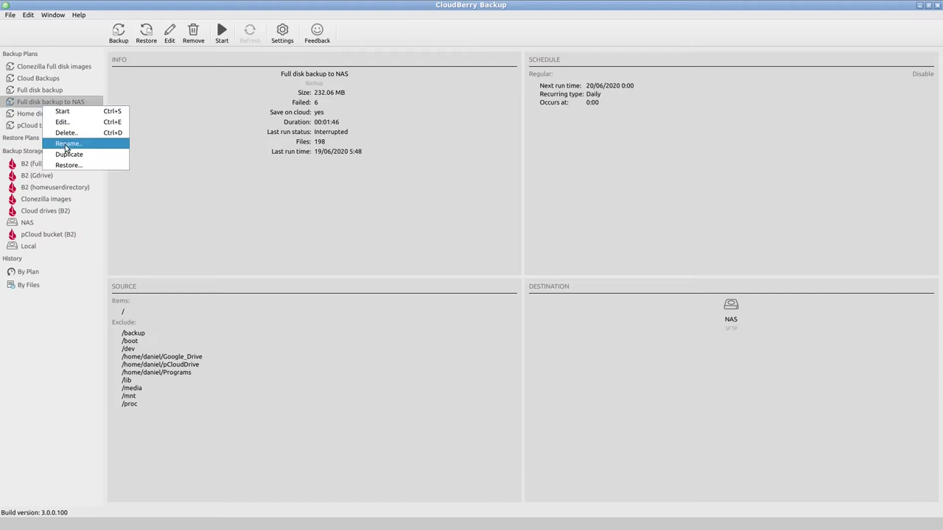
{"action": "left_click", "coordinate": [65, 133]}
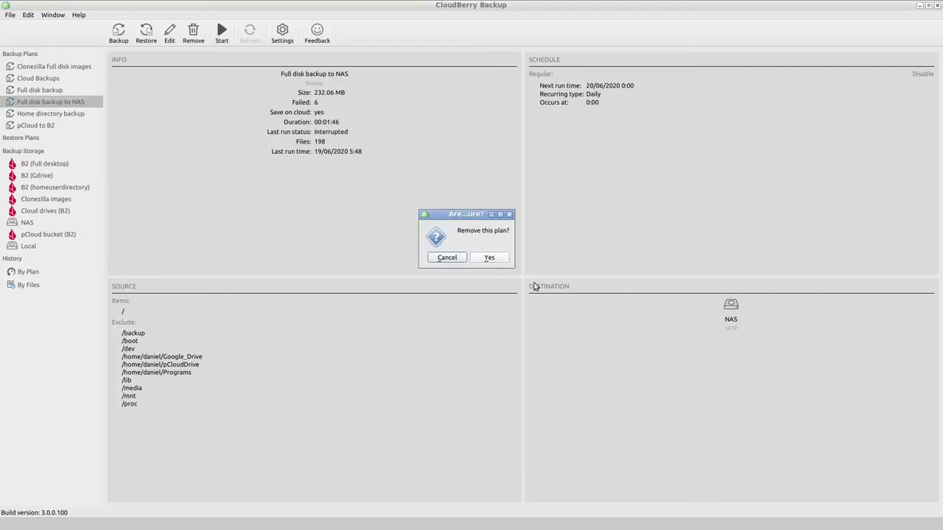
{"action": "left_click", "coordinate": [490, 259]}
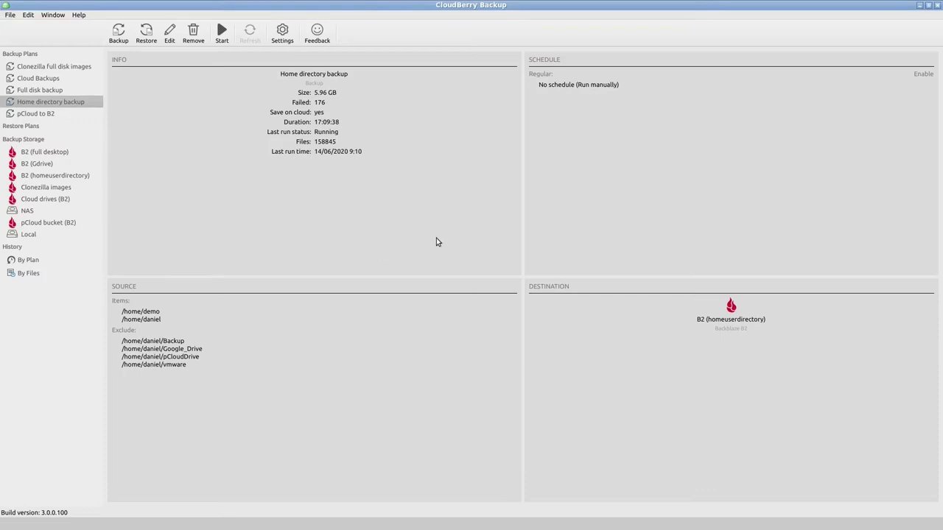
Start a new backup plan from the File menu and select the NAS storage
{"action": "left_click", "coordinate": [11, 16]}
{"action": "left_click", "coordinate": [22, 27]}
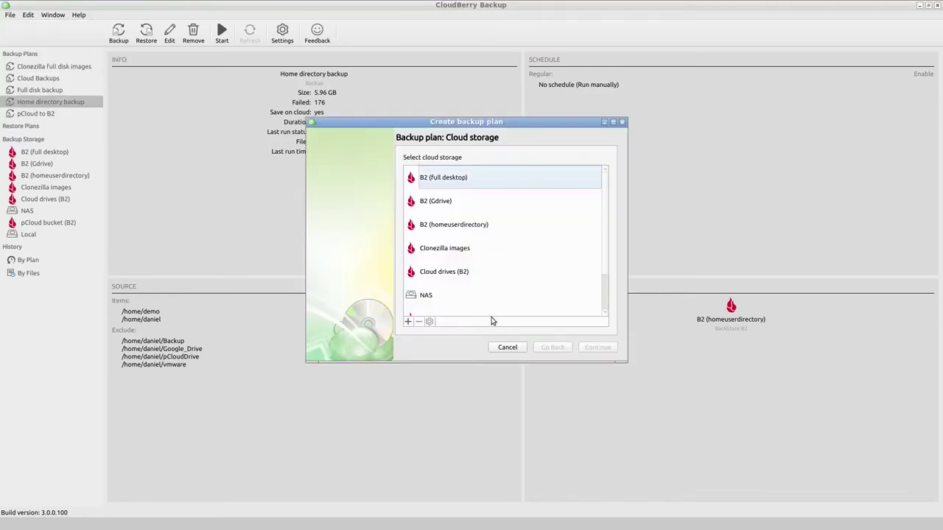
{"action": "left_click", "coordinate": [426, 299]}
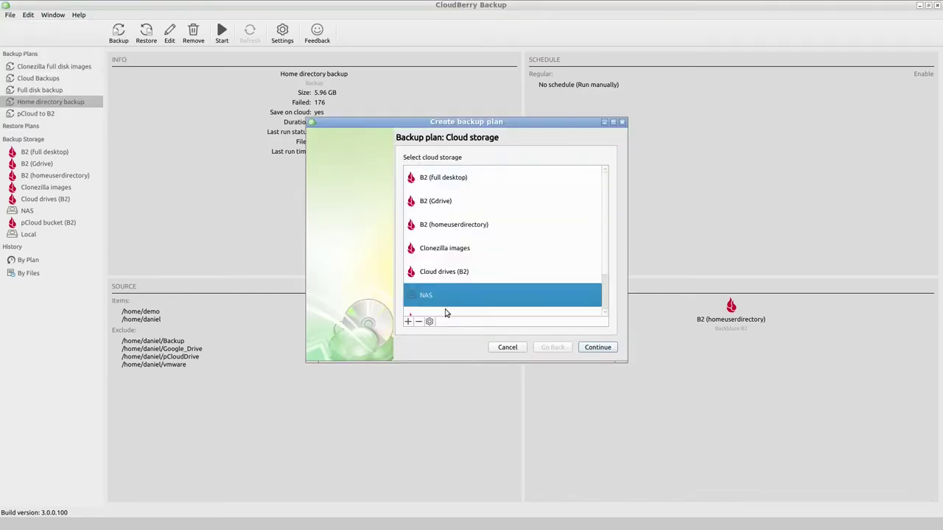
Review the NAS account's connection settings, then delete the NAS storage account
{"action": "left_click", "coordinate": [429, 322]}
{"action": "left_click", "coordinate": [489, 303]}
{"action": "left_click", "coordinate": [429, 322]}
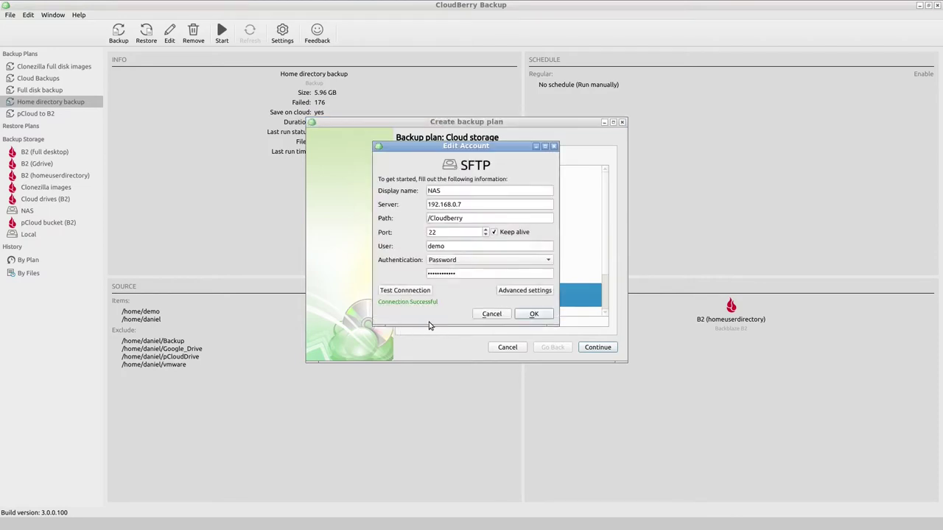
{"action": "left_click", "coordinate": [491, 314]}
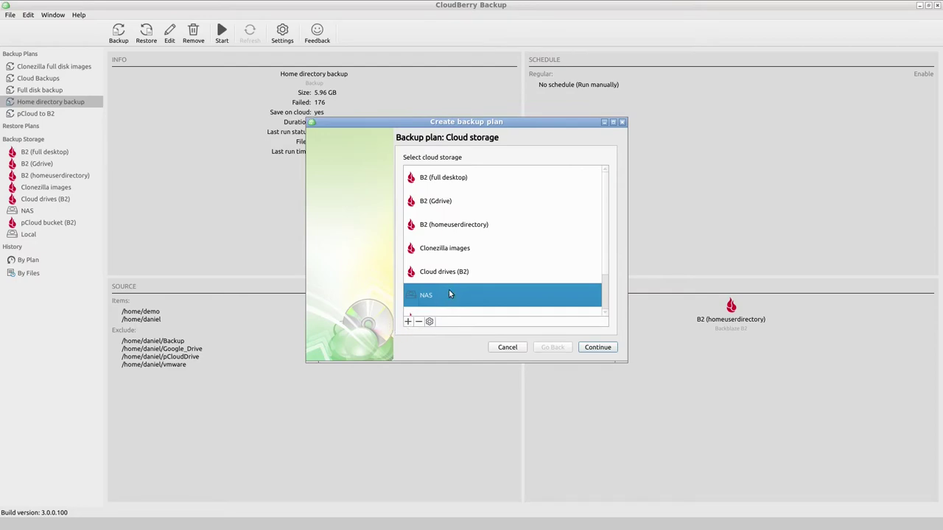
{"action": "left_click", "coordinate": [418, 321]}
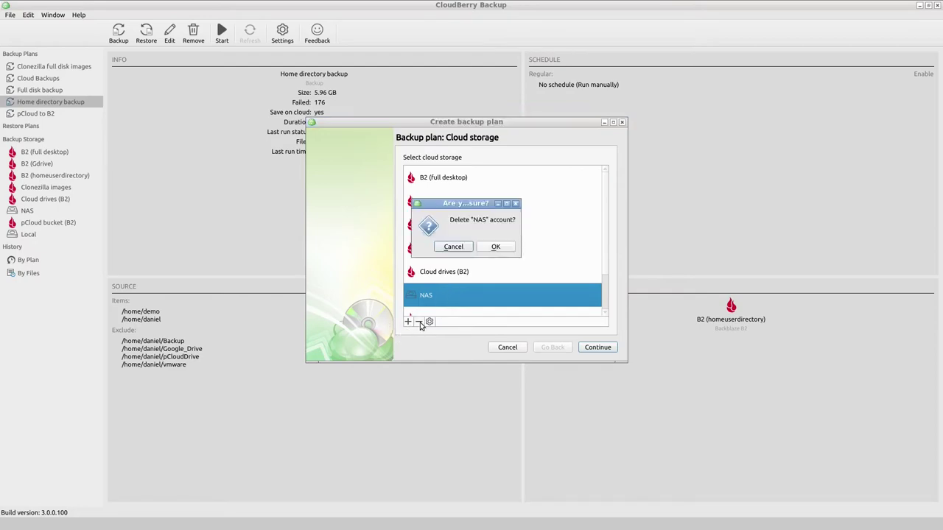
{"action": "left_click", "coordinate": [496, 246]}
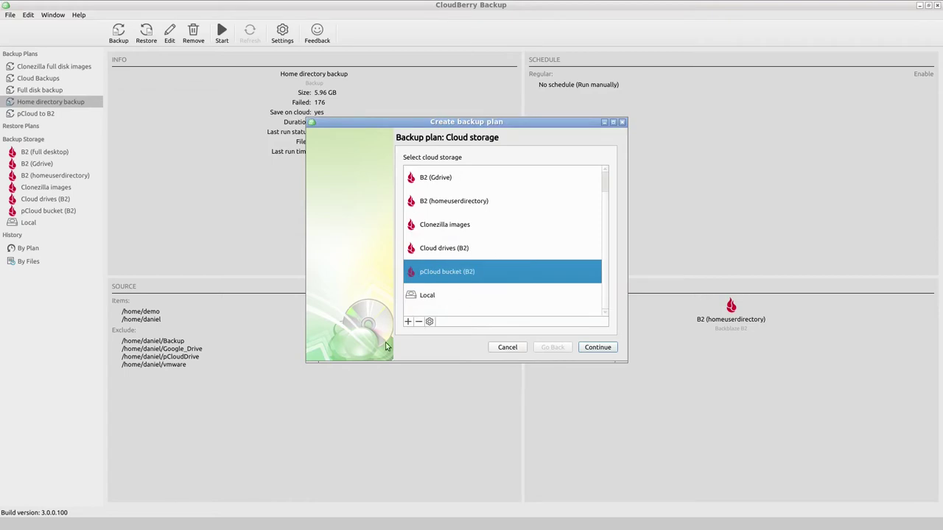
Show the drop-down of storage providers, from Amazon S3 to SFTP, for a new account
{"action": "left_click", "coordinate": [408, 325]}
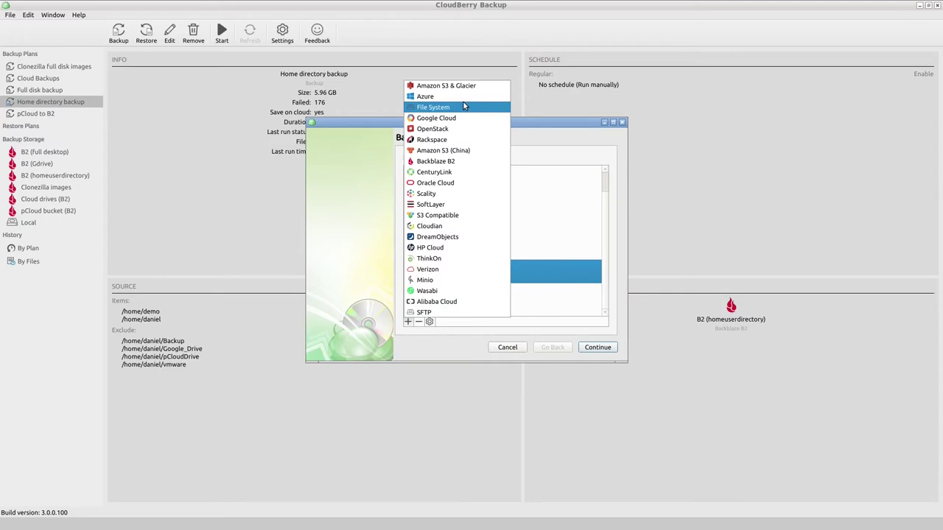
Create an SFTP account named NAS with server 192.168.0.7 and path /Cloudberry
{"action": "left_click", "coordinate": [462, 313]}
{"action": "left_click", "coordinate": [484, 191]}
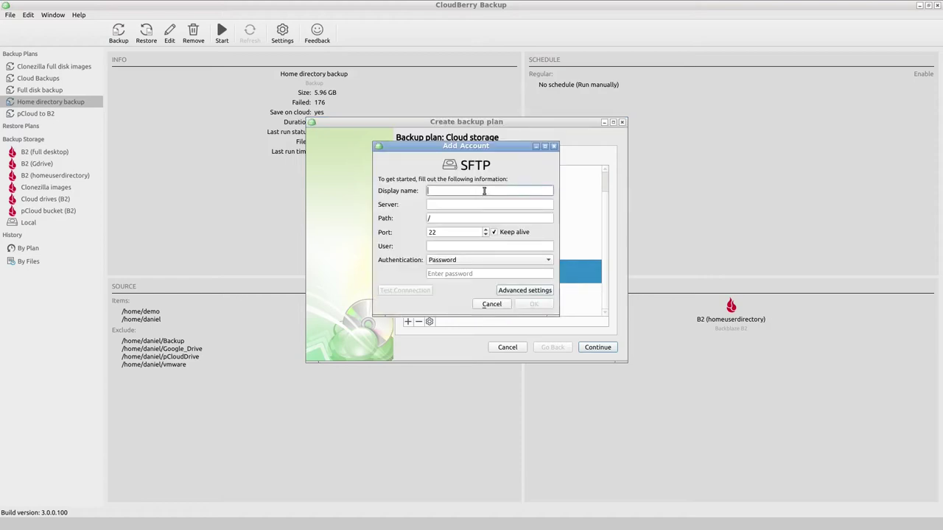
{"action": "type", "text": "NAS"}
{"action": "key", "text": "Tab"}
{"action": "type", "text": "192."}
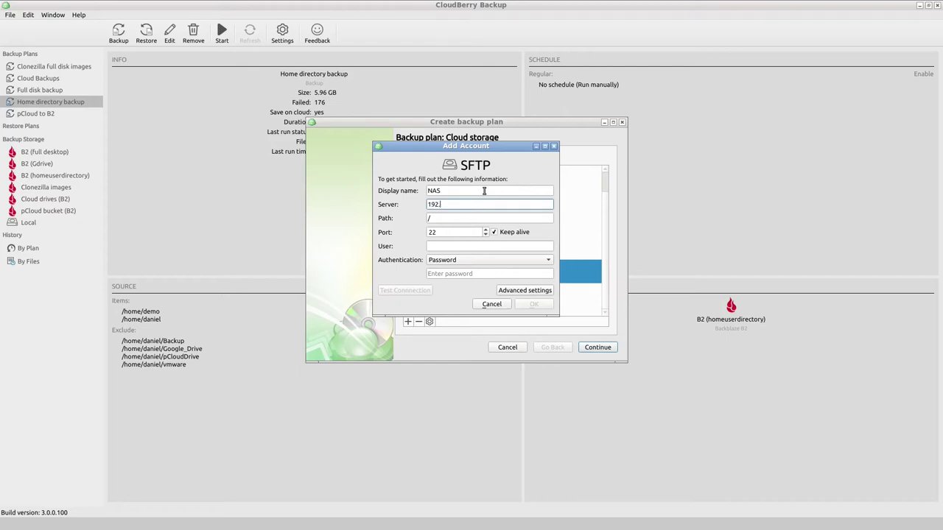
{"action": "type", "text": "168.0.7"}
{"action": "key", "text": "Tab"}
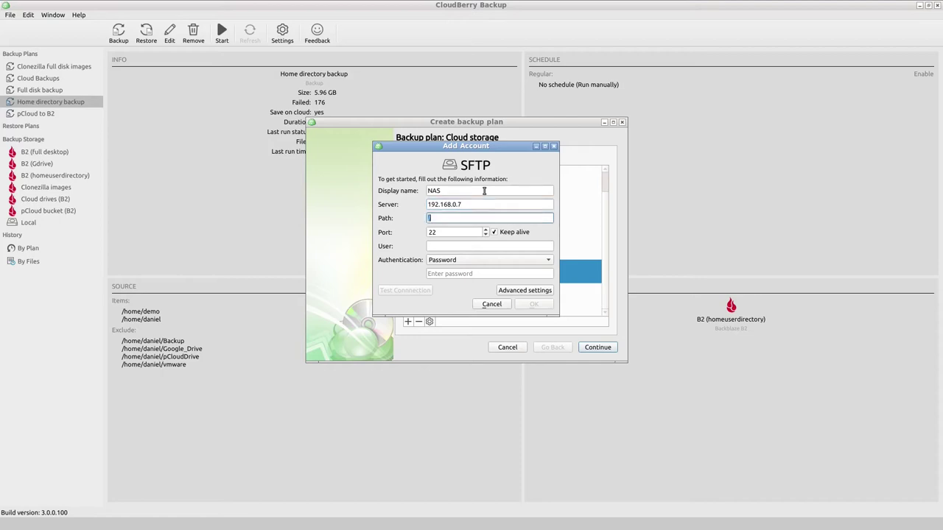
{"action": "type", "text": "/Cloudberry"}
Enter the user name and account password, test the connection, and save the account
{"action": "key", "text": "Tab"}
{"action": "key", "text": "Tab"}
{"action": "key", "text": "Tab"}
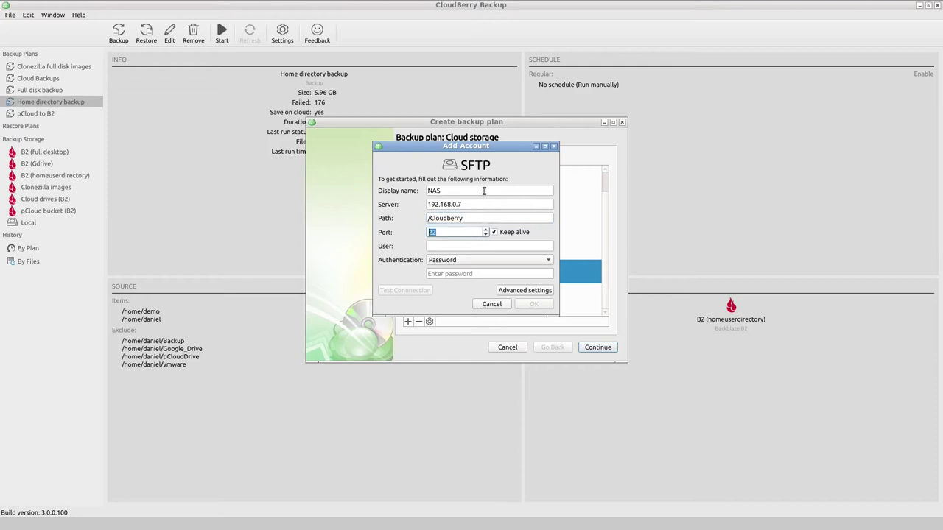
{"action": "type", "text": "demo"}
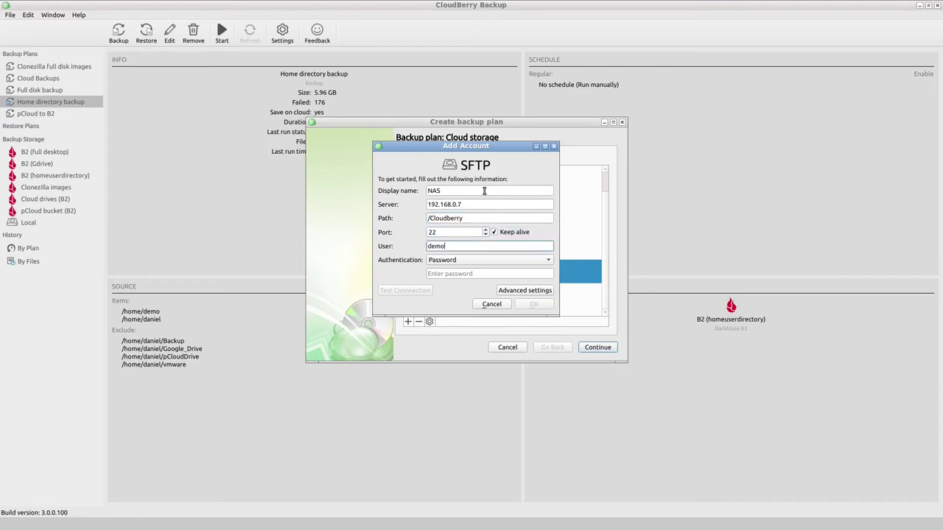
{"action": "key", "text": "Tab"}
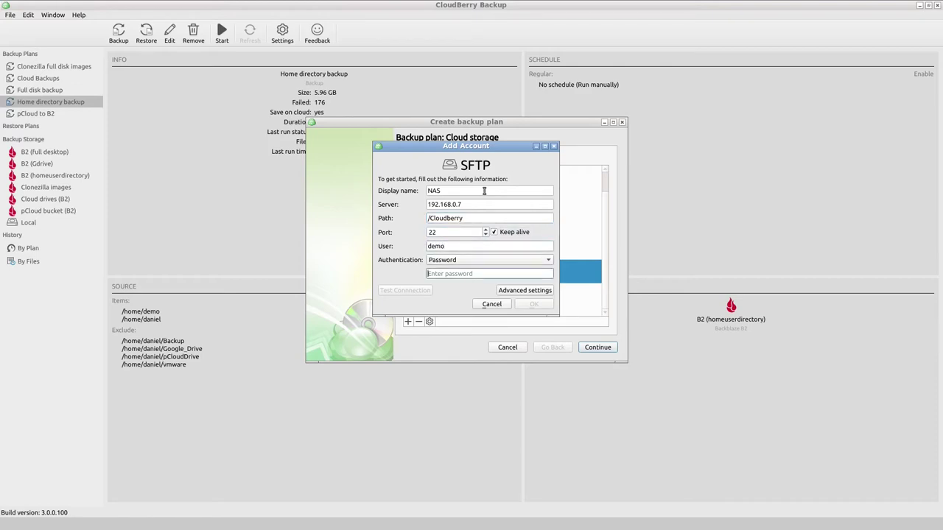
{"action": "key", "text": "ctrl+v"}
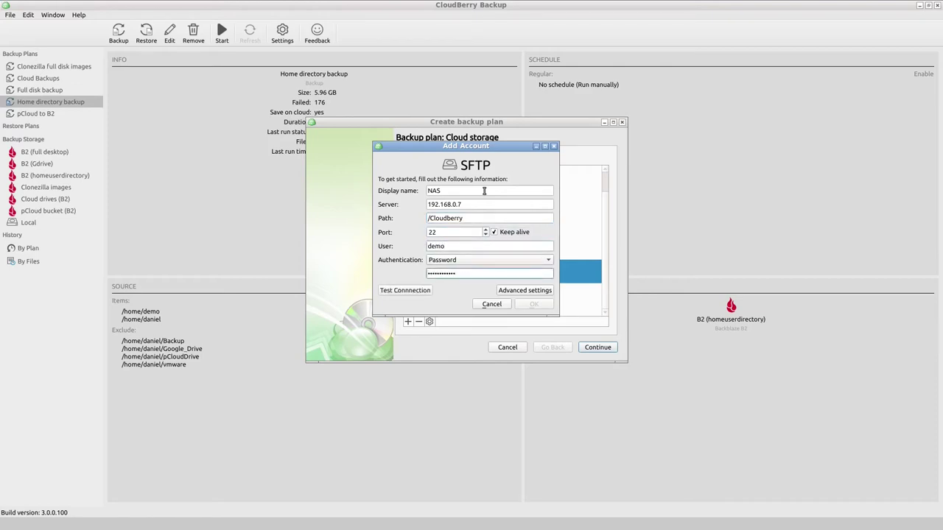
{"action": "left_click", "coordinate": [423, 292]}
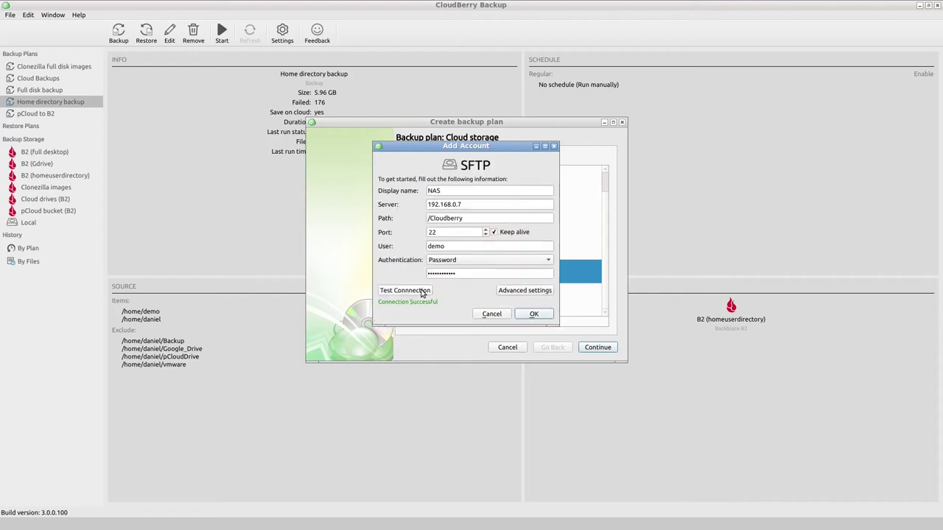
{"action": "left_click", "coordinate": [528, 316]}
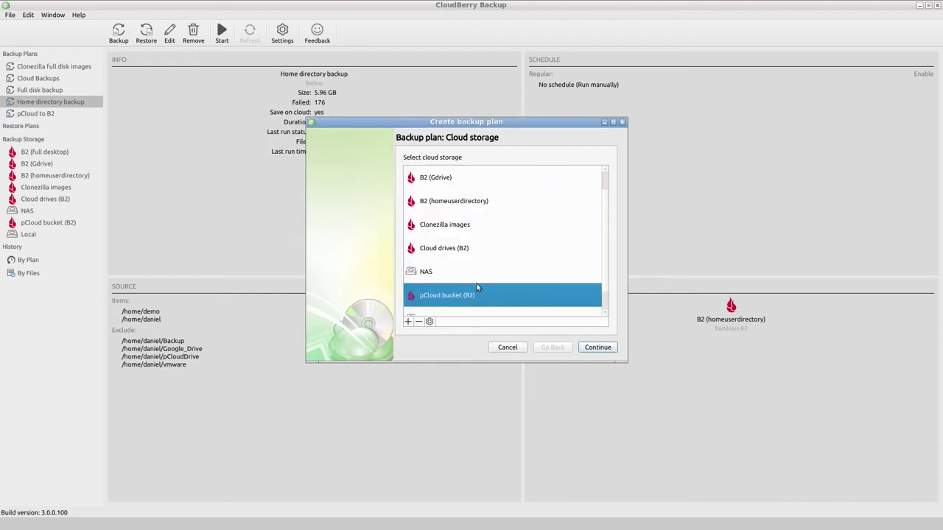
Select the new NAS account as the plan's storage destination
{"action": "left_click", "coordinate": [437, 277]}
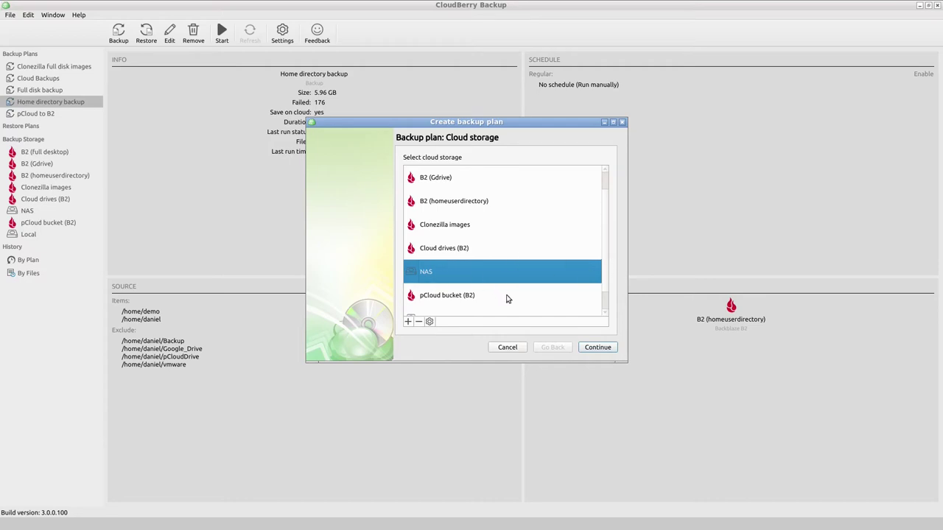
Replace the default plan name with 'Full disk to NAS' and advance to source selection
{"action": "left_click", "coordinate": [598, 347]}
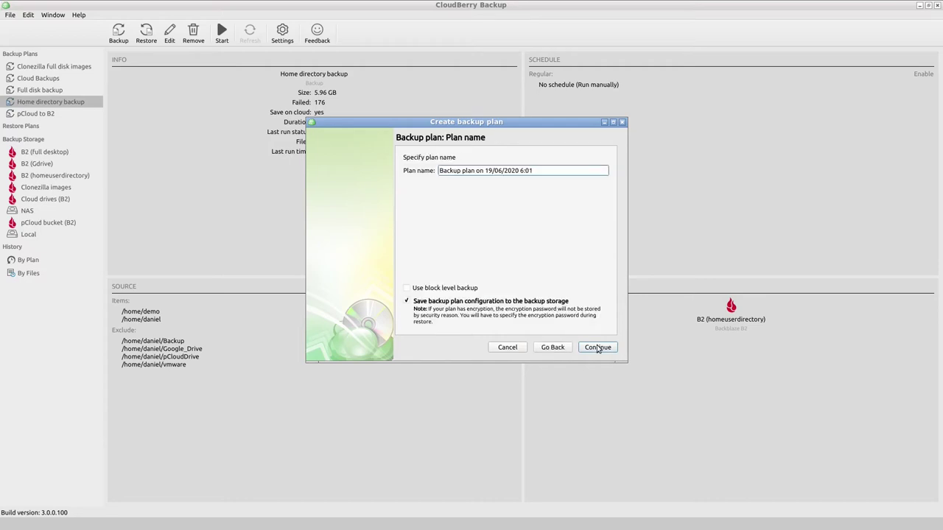
{"action": "key", "text": "ctrl+a"}
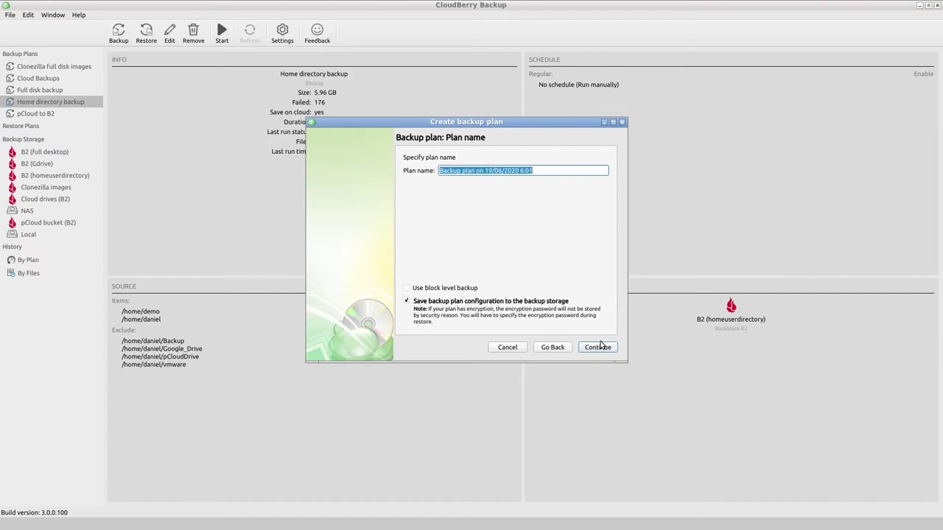
{"action": "type", "text": "Full "}
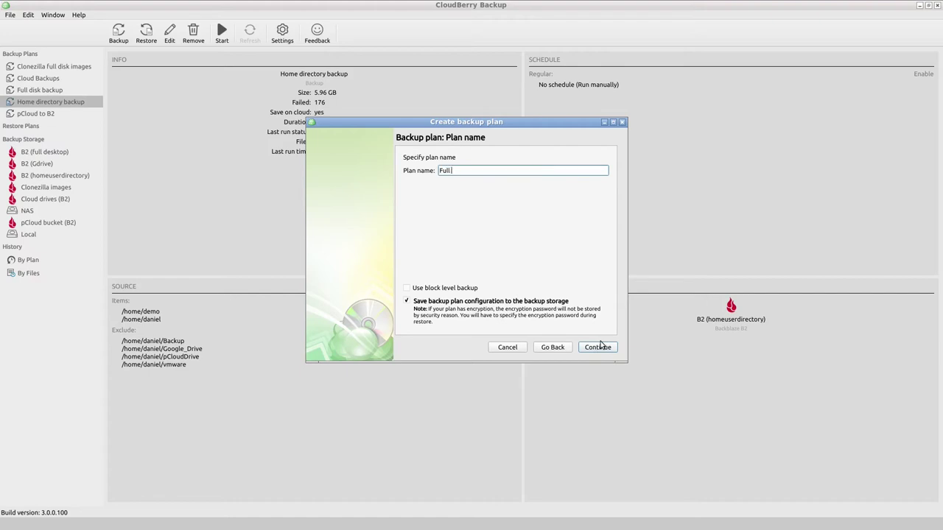
{"action": "type", "text": "disk to NAS"}
{"action": "left_click", "coordinate": [600, 349]}
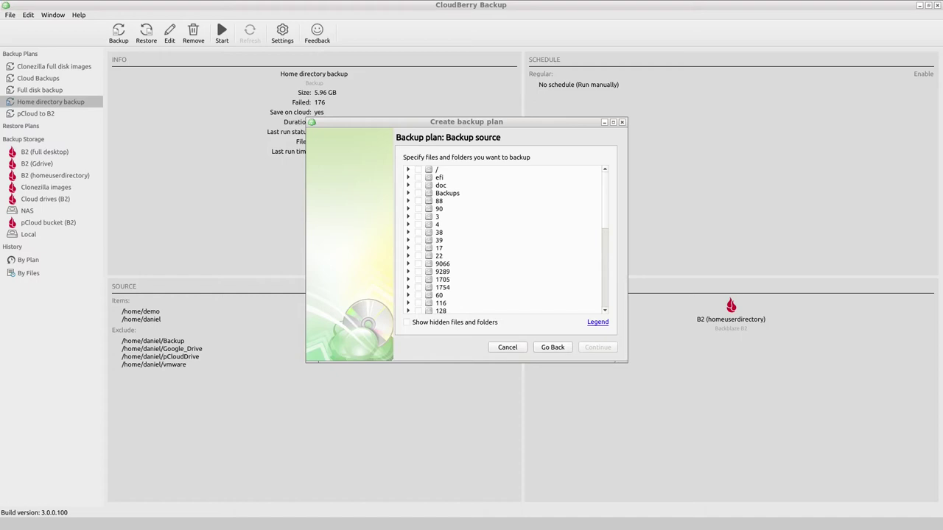
Tick the root '/' folder as source, then untick backup, proc and mnt
{"action": "left_click", "coordinate": [409, 170]}
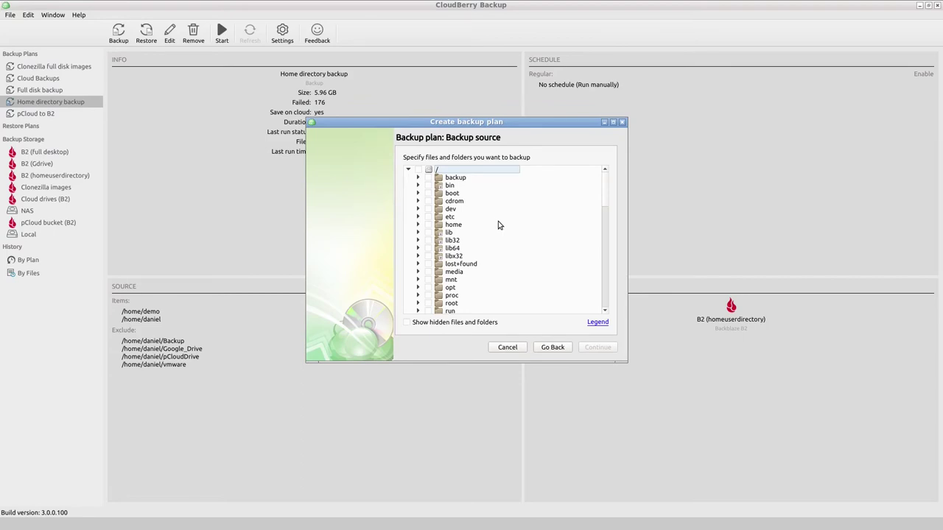
{"action": "left_click", "coordinate": [417, 170]}
{"action": "scroll", "coordinate": [435, 197], "scroll_direction": "down", "scroll_amount": 4}
{"action": "scroll", "coordinate": [435, 197], "scroll_direction": "up", "scroll_amount": 4}
{"action": "left_click", "coordinate": [428, 178]}
{"action": "scroll", "coordinate": [537, 261], "scroll_direction": "down", "scroll_amount": 2}
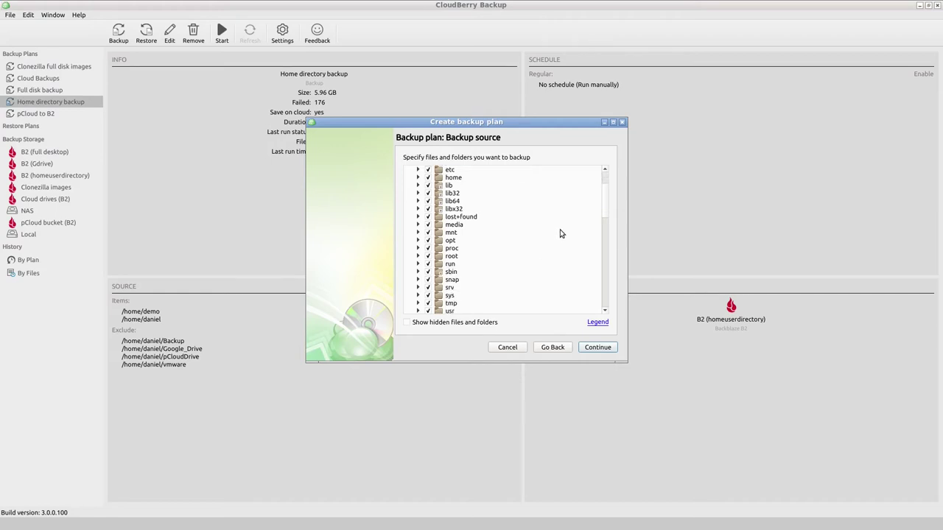
{"action": "scroll", "coordinate": [559, 233], "scroll_direction": "down", "scroll_amount": 1}
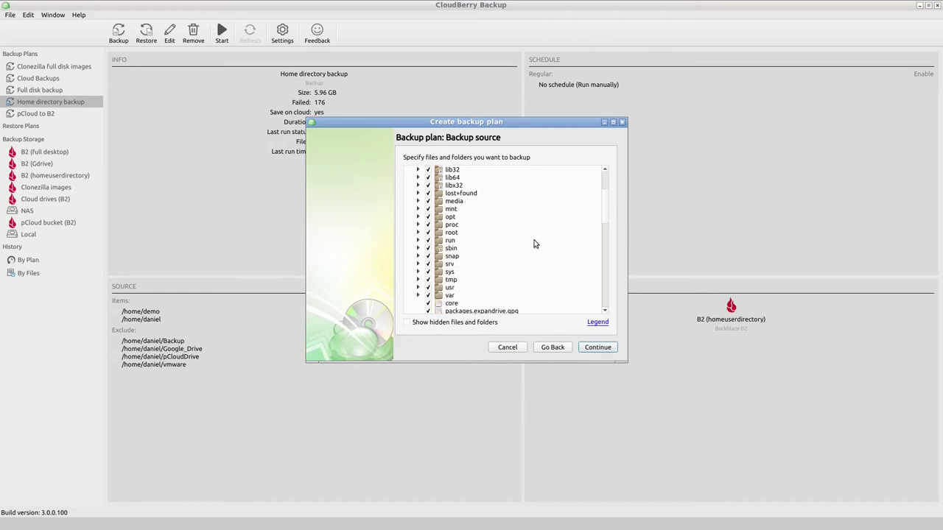
{"action": "left_click", "coordinate": [428, 225]}
{"action": "left_click", "coordinate": [428, 209]}
Exclude the boot folder from the source, keeping etc included
{"action": "scroll", "coordinate": [450, 213], "scroll_direction": "up", "scroll_amount": 3}
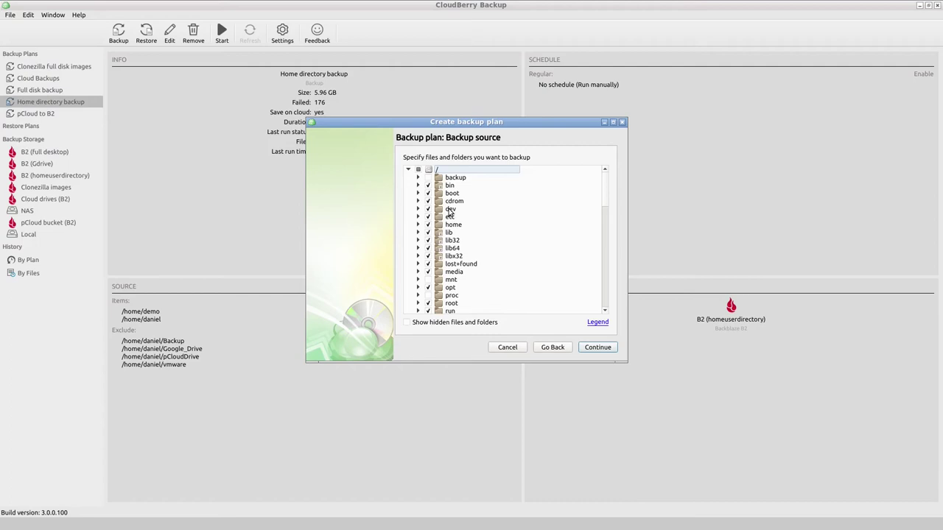
{"action": "left_click", "coordinate": [428, 194]}
{"action": "left_click", "coordinate": [428, 216]}
{"action": "left_click", "coordinate": [428, 216]}
Expand home and the user folder, excluding Google_Drive and pCloudDrive while keeping Pictures
{"action": "left_click", "coordinate": [417, 224]}
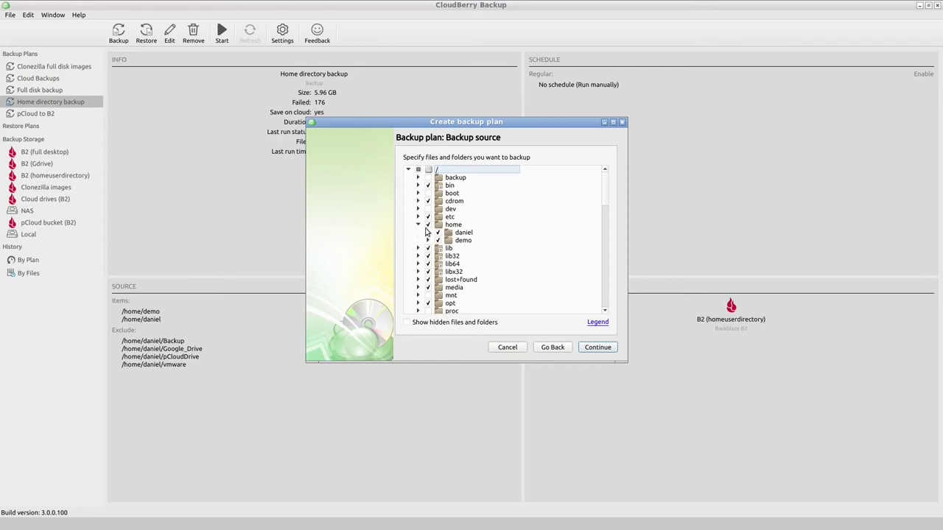
{"action": "left_click", "coordinate": [429, 233]}
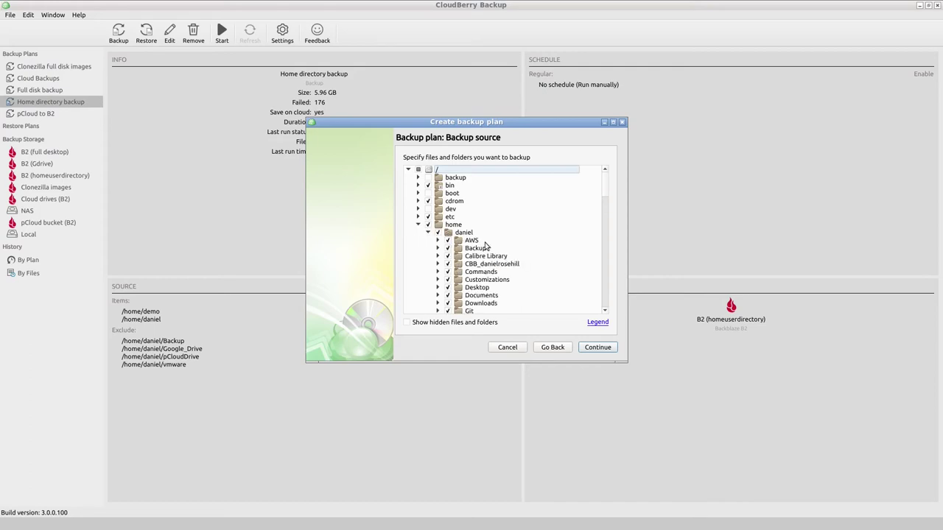
{"action": "scroll", "coordinate": [534, 232], "scroll_direction": "down", "scroll_amount": 2}
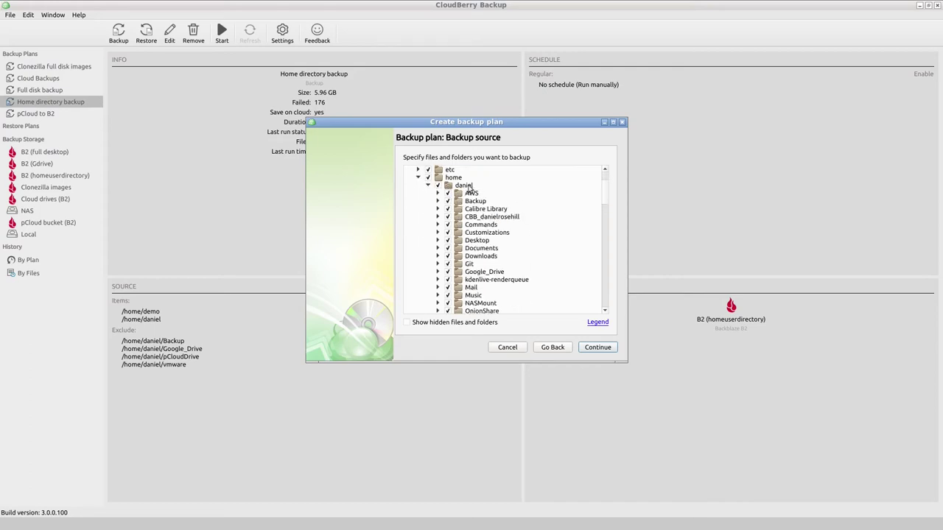
{"action": "scroll", "coordinate": [494, 210], "scroll_direction": "down", "scroll_amount": 1}
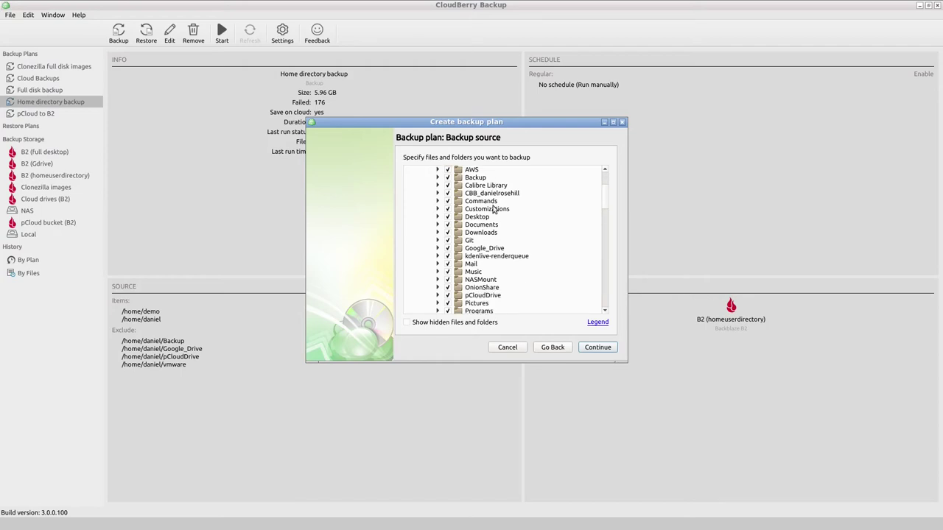
{"action": "left_click", "coordinate": [447, 249]}
{"action": "scroll", "coordinate": [455, 258], "scroll_direction": "down", "scroll_amount": 1}
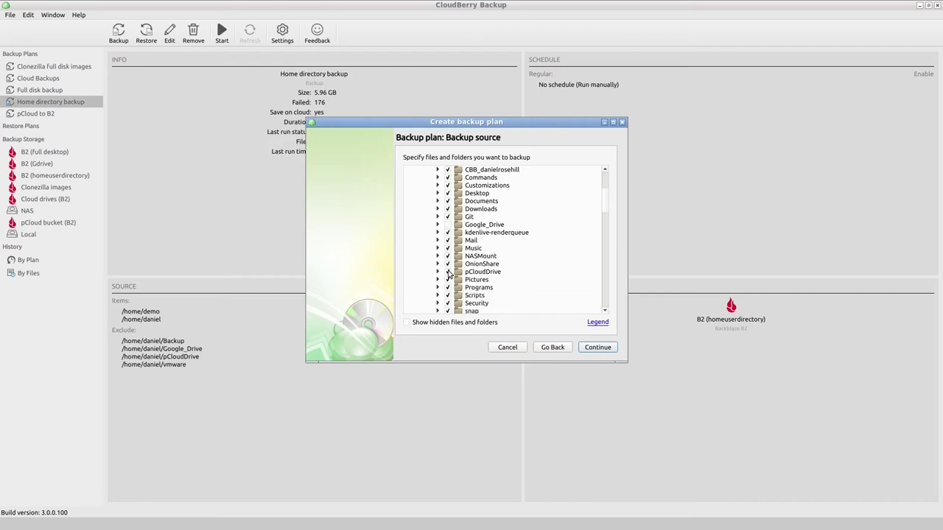
{"action": "left_click", "coordinate": [448, 272]}
{"action": "left_click", "coordinate": [446, 279]}
Exclude the Git folder and expand vmware to check its virtual machines
{"action": "left_click", "coordinate": [447, 217]}
{"action": "scroll", "coordinate": [507, 258], "scroll_direction": "down", "scroll_amount": 1}
{"action": "scroll", "coordinate": [507, 258], "scroll_direction": "up", "scroll_amount": 1}
{"action": "scroll", "coordinate": [507, 259], "scroll_direction": "down", "scroll_amount": 3}
{"action": "scroll", "coordinate": [507, 259], "scroll_direction": "up", "scroll_amount": 1}
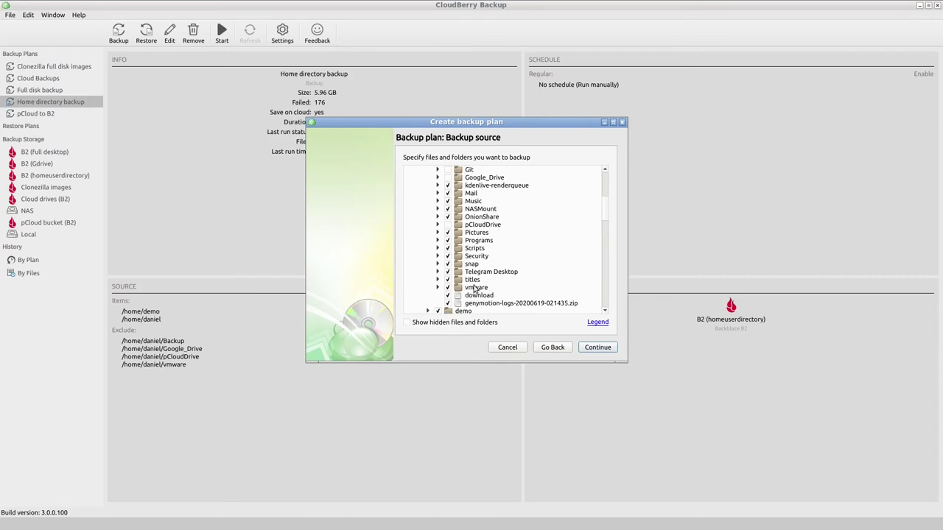
{"action": "left_click", "coordinate": [437, 288]}
{"action": "scroll", "coordinate": [501, 261], "scroll_direction": "down", "scroll_amount": 1}
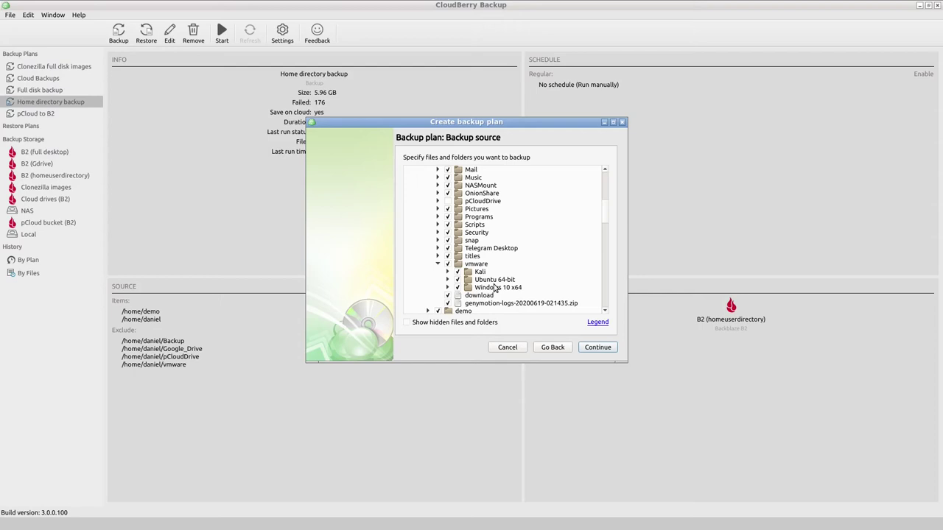
Accept the default advanced filter and compression/encryption settings to reach Retention Policy
{"action": "left_click", "coordinate": [596, 347]}
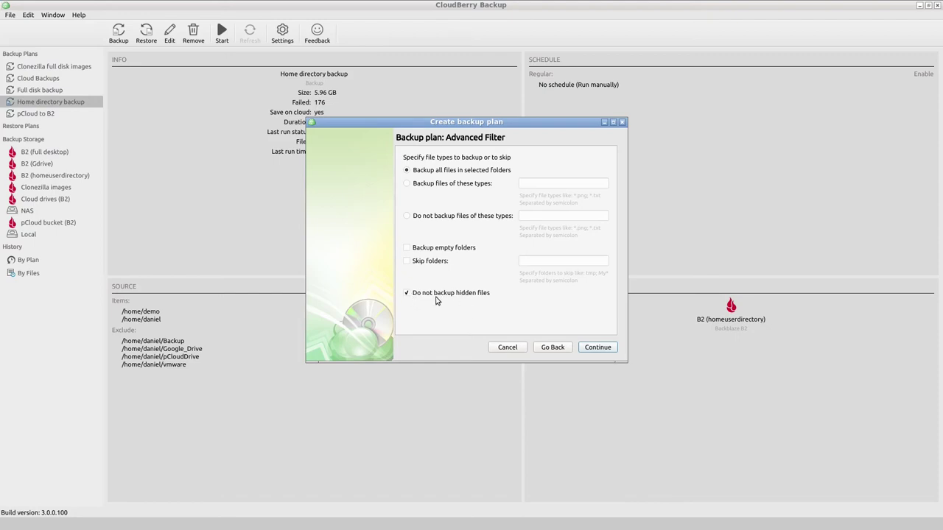
{"action": "left_click", "coordinate": [612, 350]}
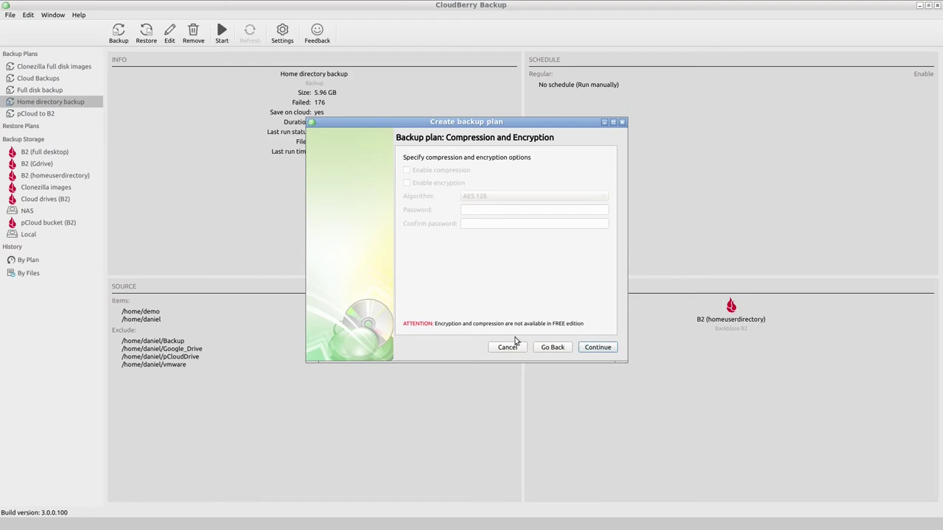
{"action": "left_click", "coordinate": [588, 350]}
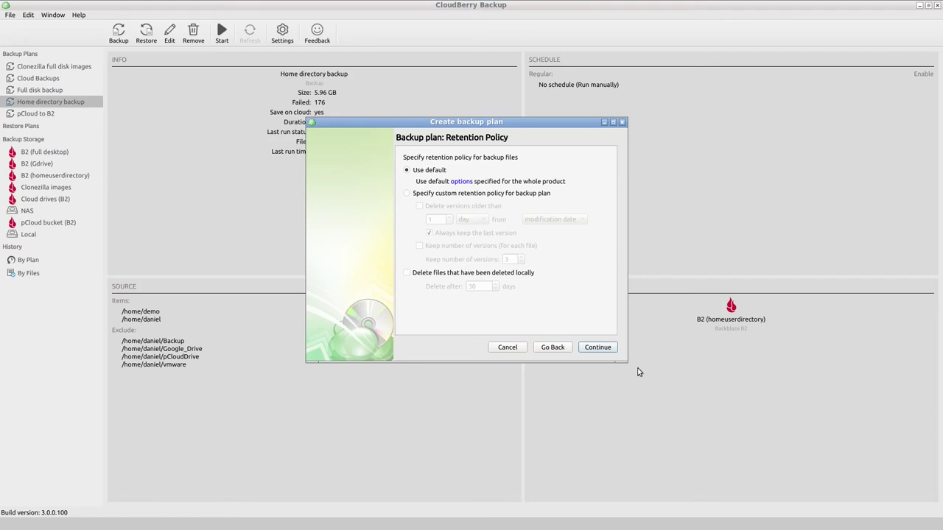
Keep the default retention policy, then try enabling a schedule with recurrence and missed-run options
{"action": "left_click", "coordinate": [598, 353]}
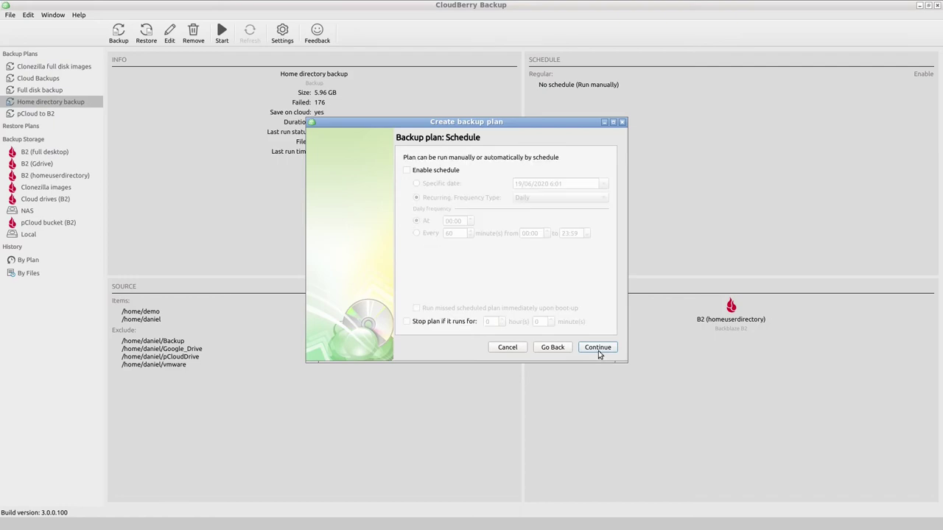
{"action": "left_click", "coordinate": [407, 171]}
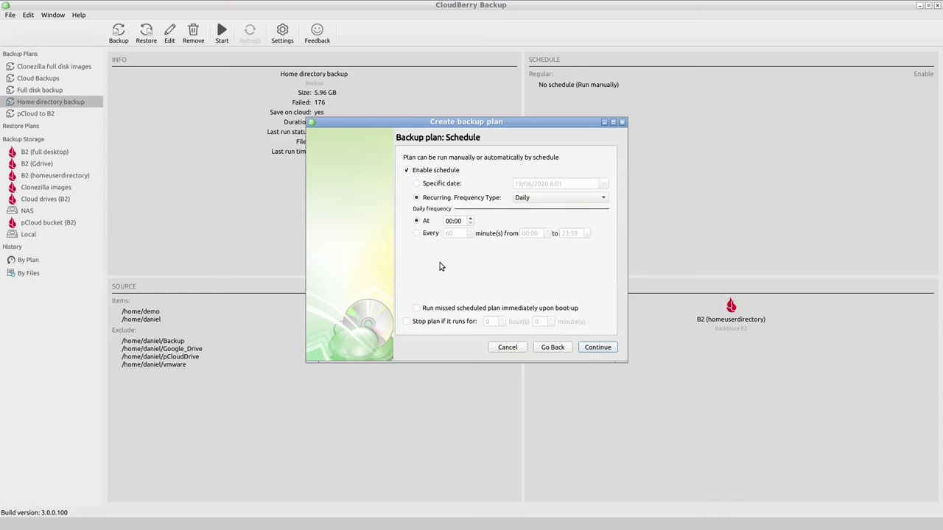
{"action": "left_click", "coordinate": [530, 201]}
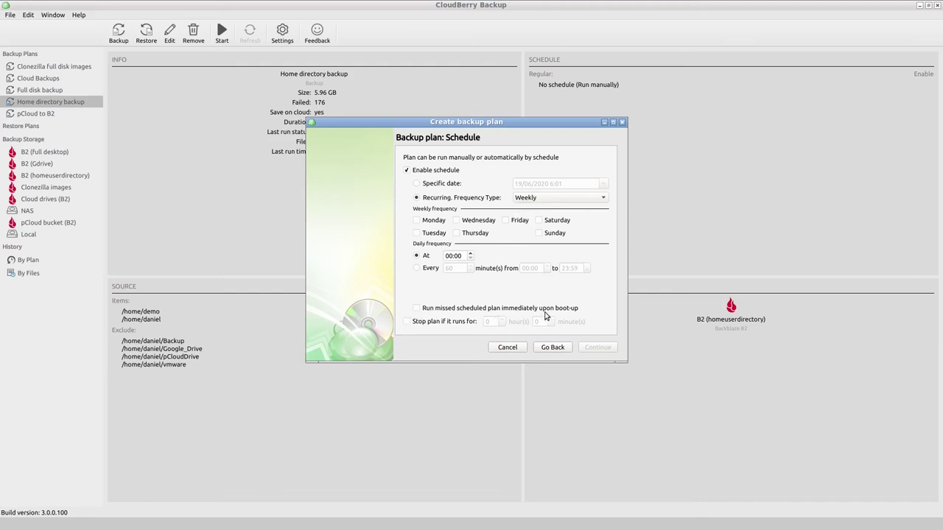
{"action": "left_click", "coordinate": [416, 308]}
{"action": "left_click_drag", "start_coordinate": [310, 120], "coordinate": [227, 123]}
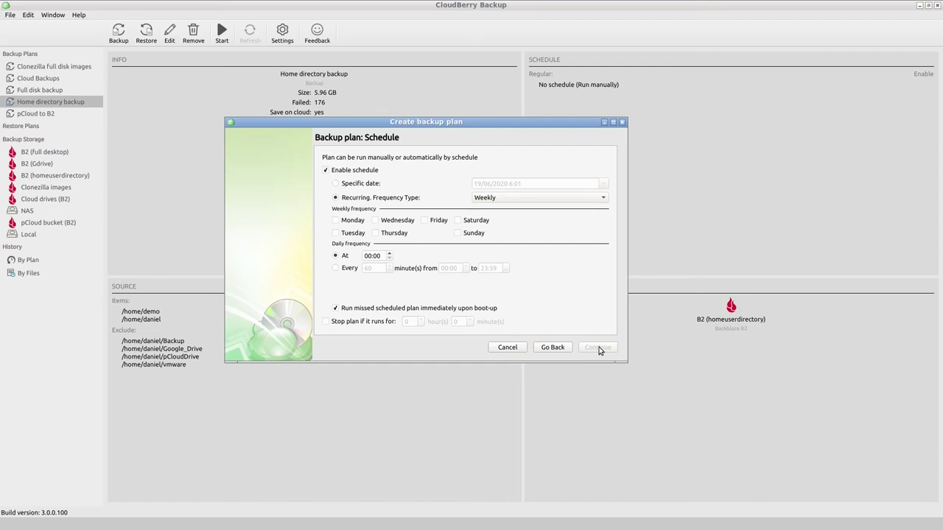
Clear the run-missed-at-boot option and disable the schedule so the plan runs manually
{"action": "left_click", "coordinate": [350, 309]}
{"action": "left_click", "coordinate": [341, 172]}
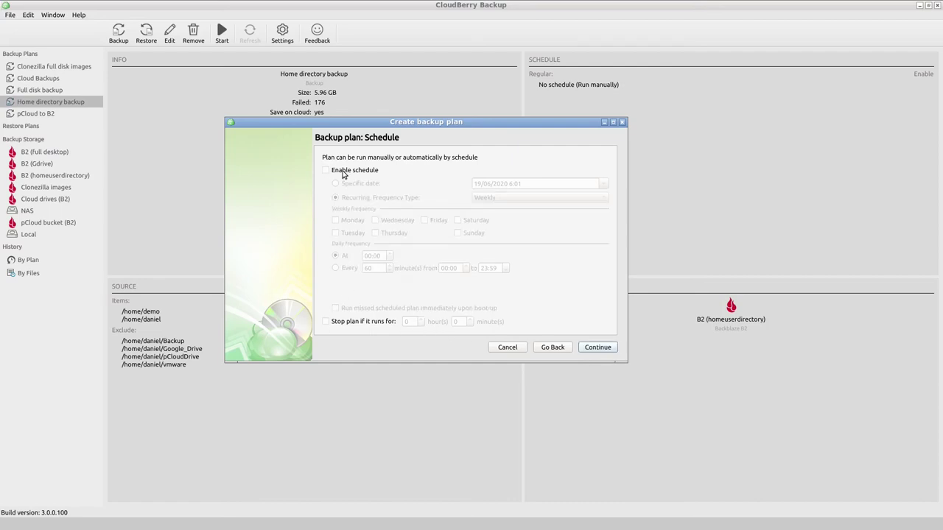
{"action": "left_click", "coordinate": [342, 174]}
{"action": "left_click", "coordinate": [343, 173]}
{"action": "left_click", "coordinate": [343, 174]}
{"action": "left_click", "coordinate": [343, 174]}
{"action": "left_click", "coordinate": [343, 174]}
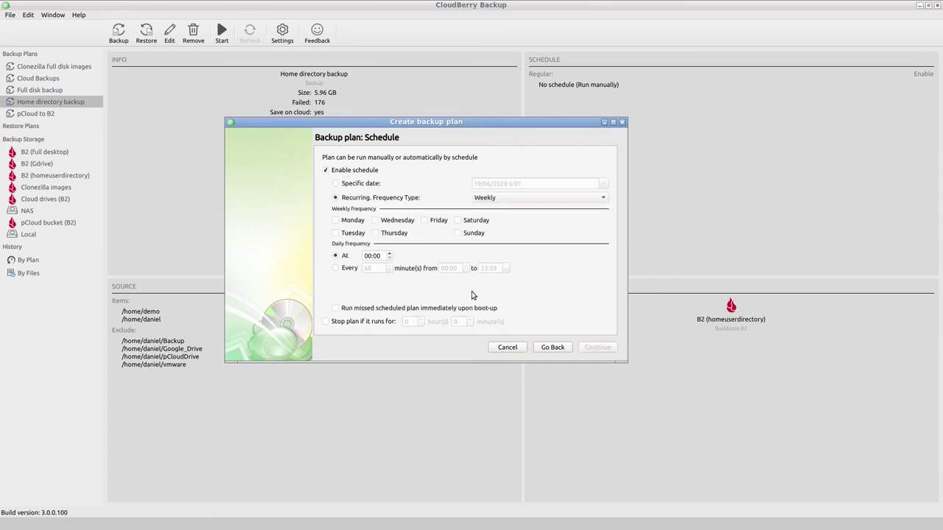
{"action": "left_click", "coordinate": [360, 177]}
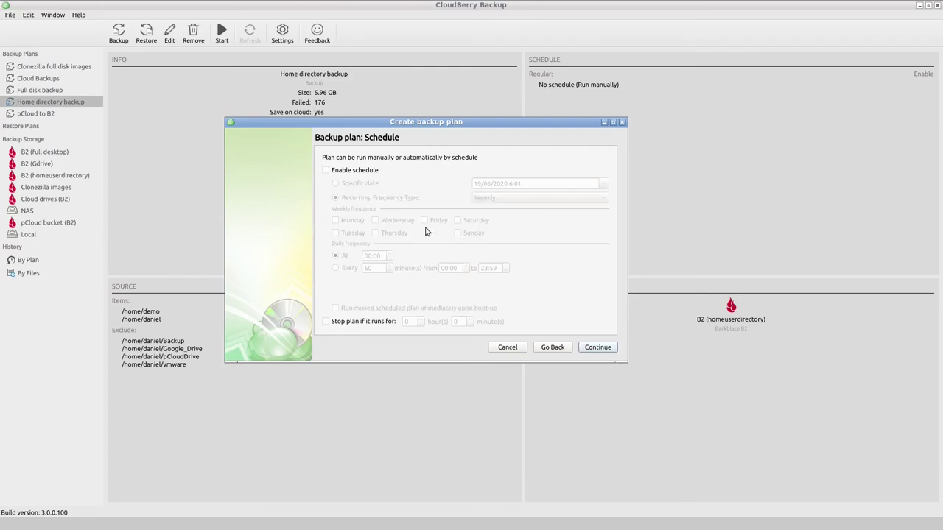
{"action": "left_click", "coordinate": [590, 351]}
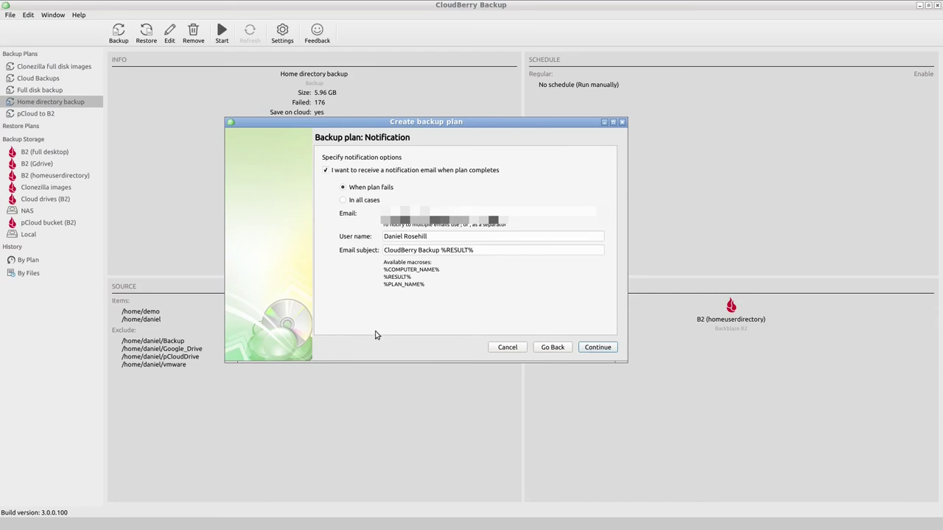
Notify in all cases with the email subject changed to 'Full disk NAS backup %RESULT%'
{"action": "left_click", "coordinate": [343, 200]}
{"action": "left_click_drag", "start_coordinate": [441, 250], "coordinate": [352, 252]}
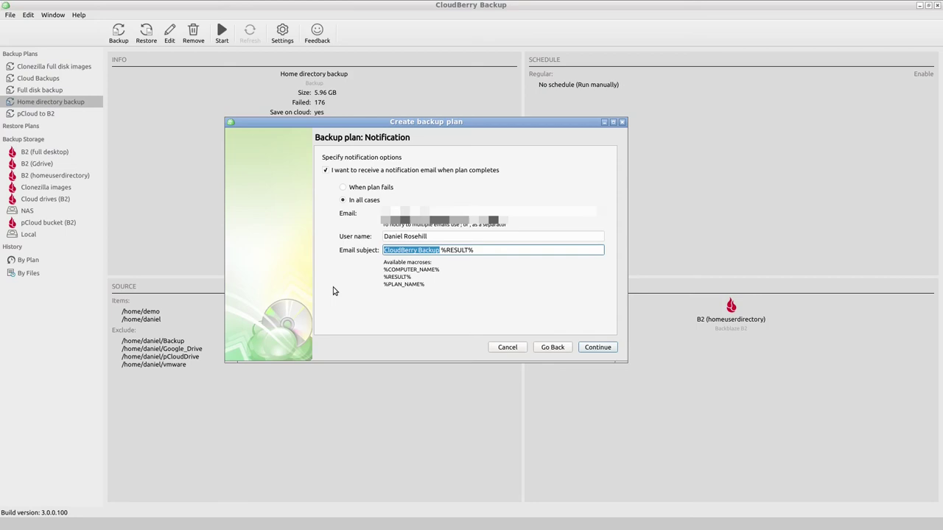
{"action": "type", "text": "Full disk"}
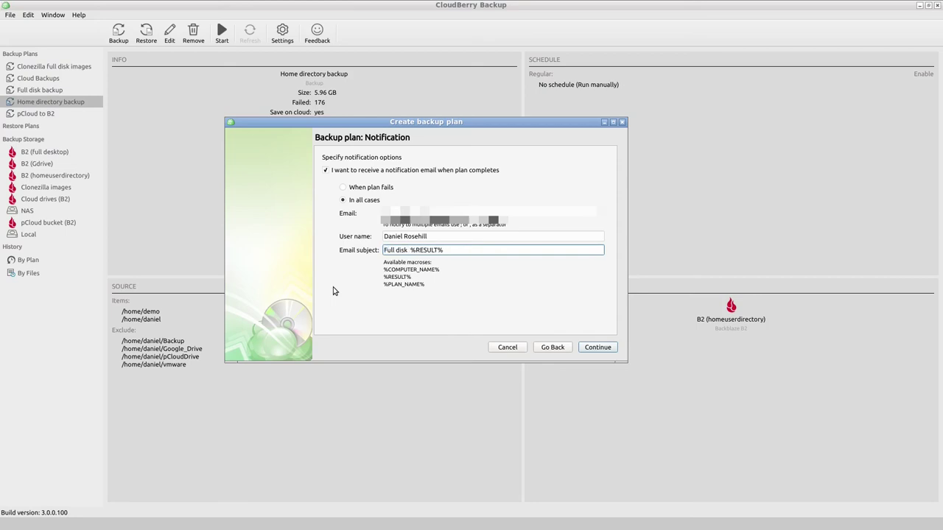
{"action": "type", "text": " NAS backup"}
{"action": "left_click", "coordinate": [600, 353]}
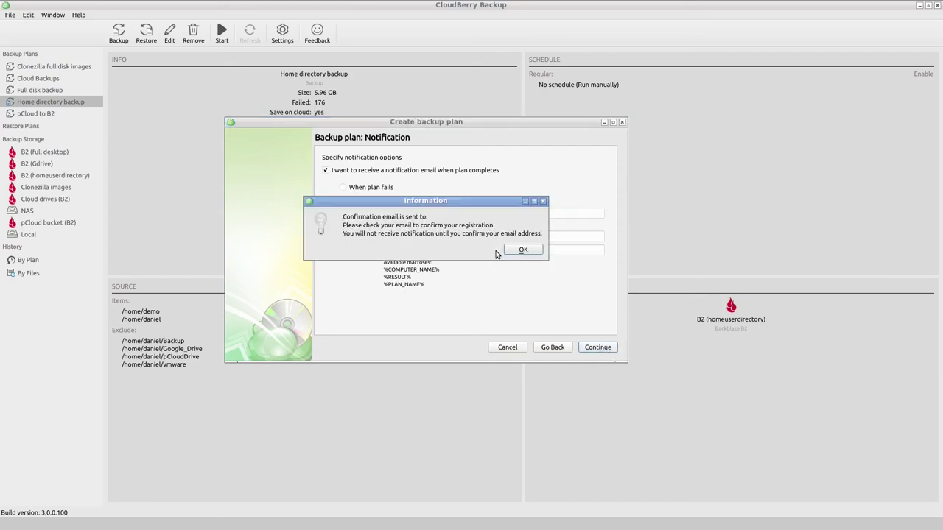
Dismiss the email notice, tick 'Run plan now' and finish the Full disk to NAS plan
{"action": "left_click", "coordinate": [521, 250]}
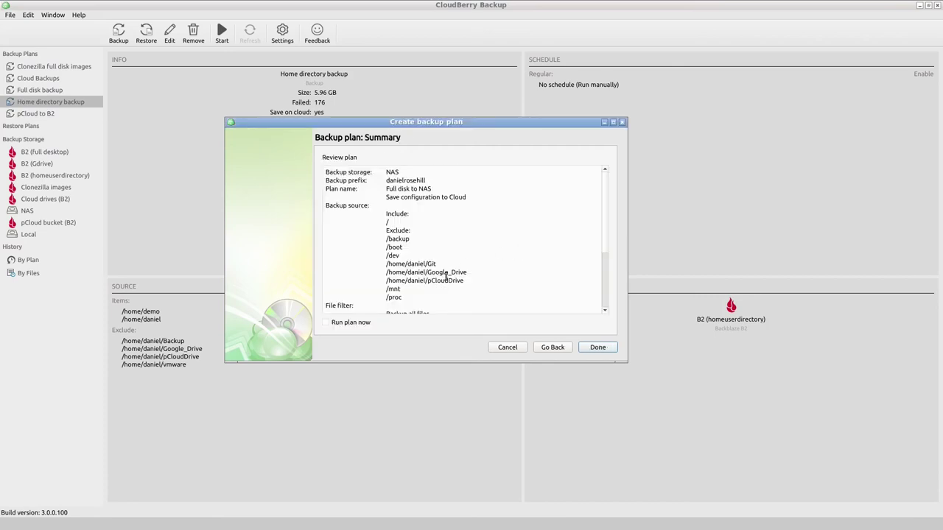
{"action": "left_click", "coordinate": [352, 325]}
{"action": "left_click", "coordinate": [592, 348]}
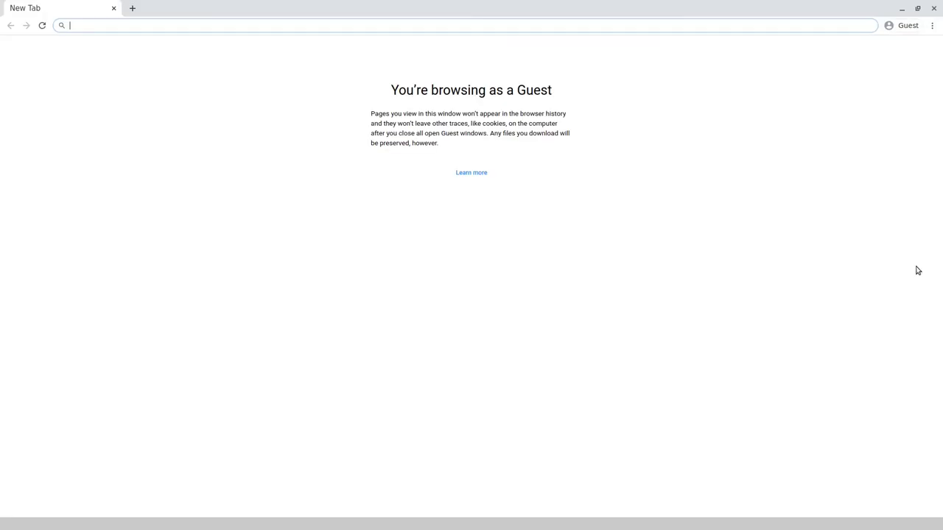
{"action": "type", "text": "nas"}
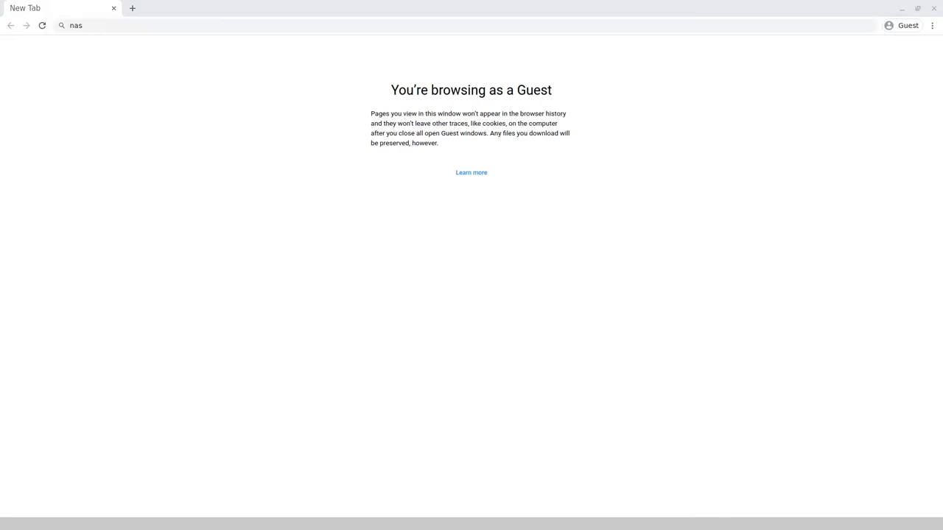
{"action": "left_click", "coordinate": [213, 21]}
{"action": "type", "text": "http://192.168.0.7/"}
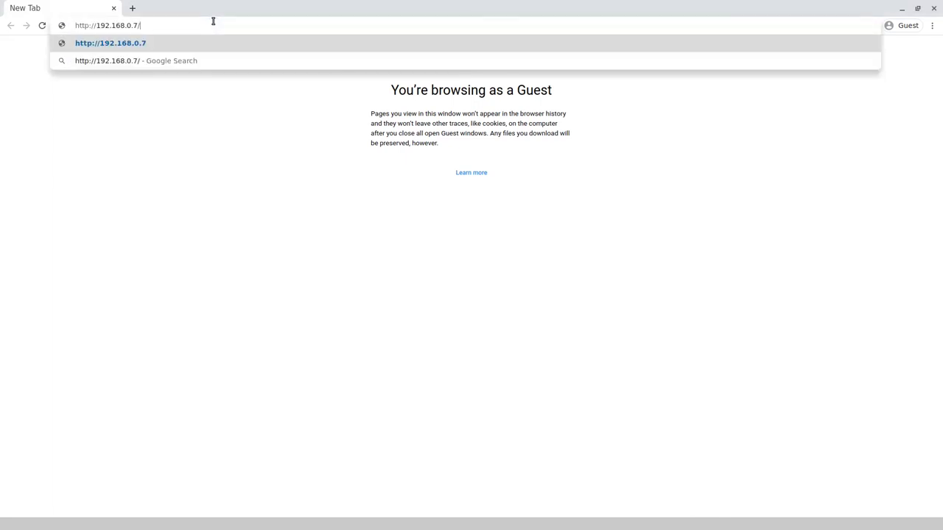
{"action": "key", "text": "Return"}
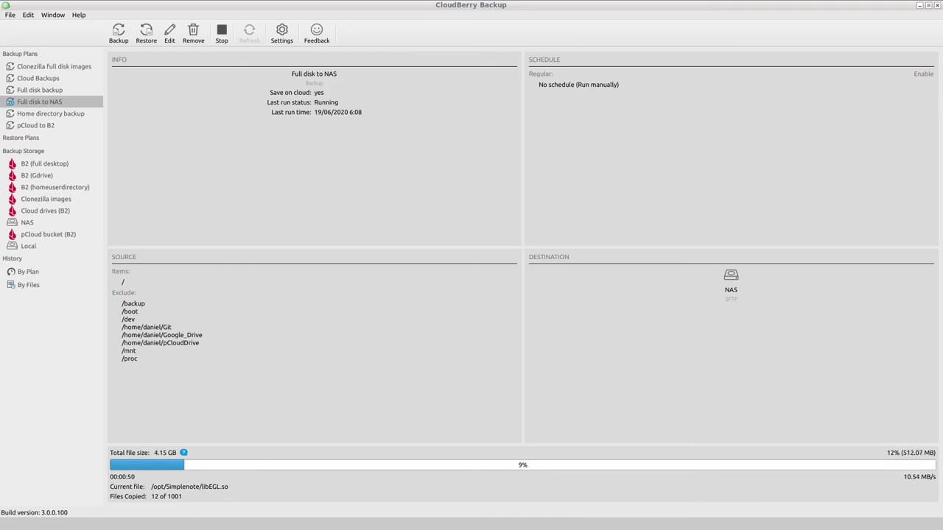
Switch from CloudBerry Backup to the Chrome window showing the NAS File Station
{"action": "key", "text": "alt+Tab"}
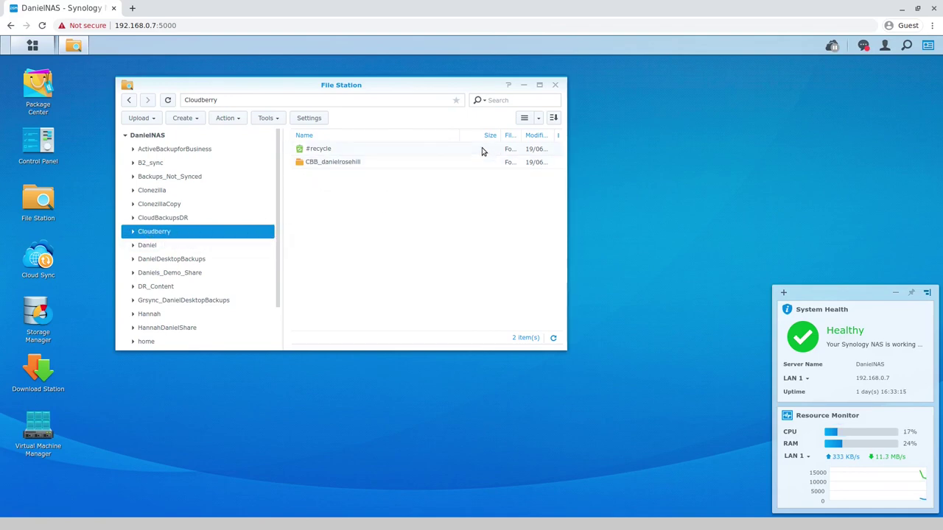
Browse the NAS from the plan's CBB backup folder through opt into Buttercup
{"action": "double_click", "coordinate": [332, 163]}
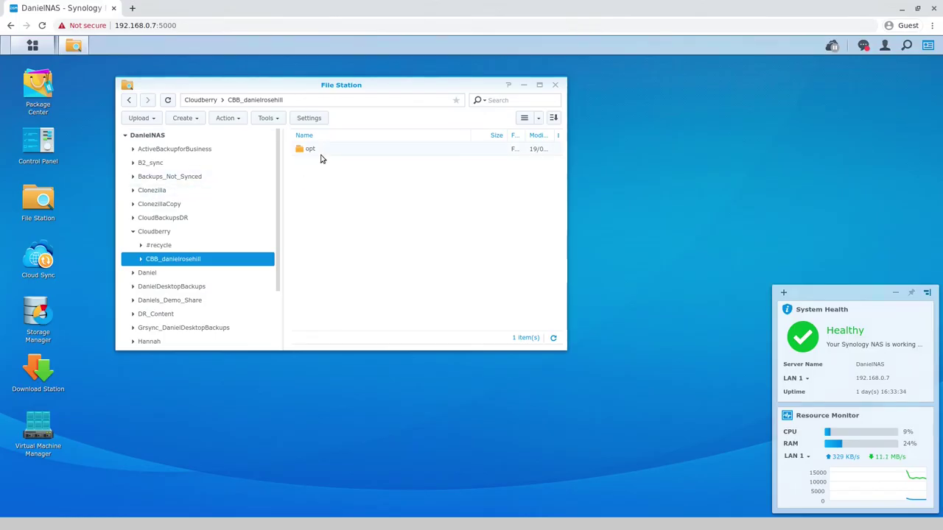
{"action": "double_click", "coordinate": [320, 151]}
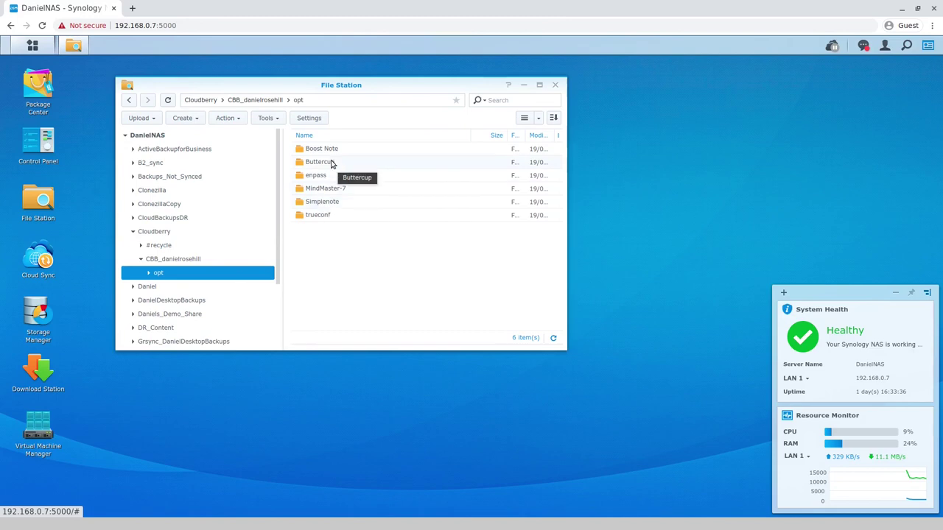
{"action": "double_click", "coordinate": [334, 164]}
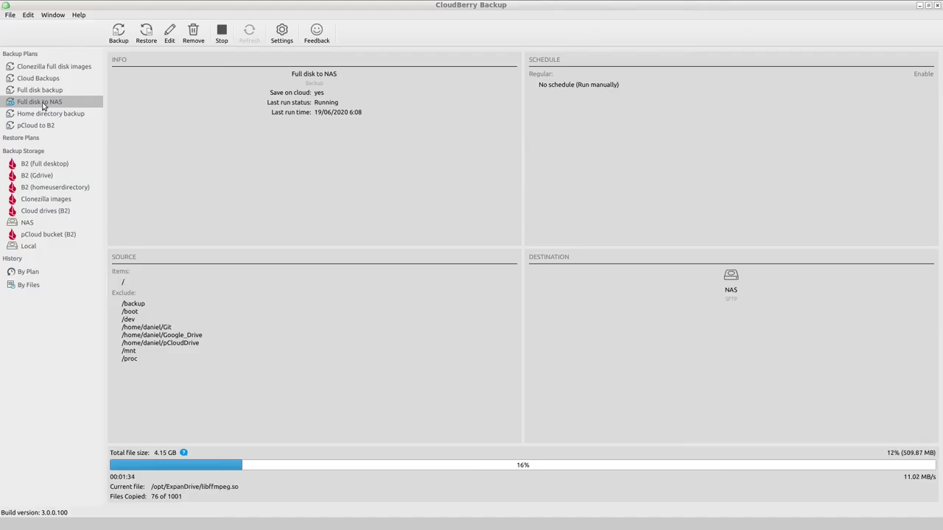
{"action": "right_click", "coordinate": [43, 103]}
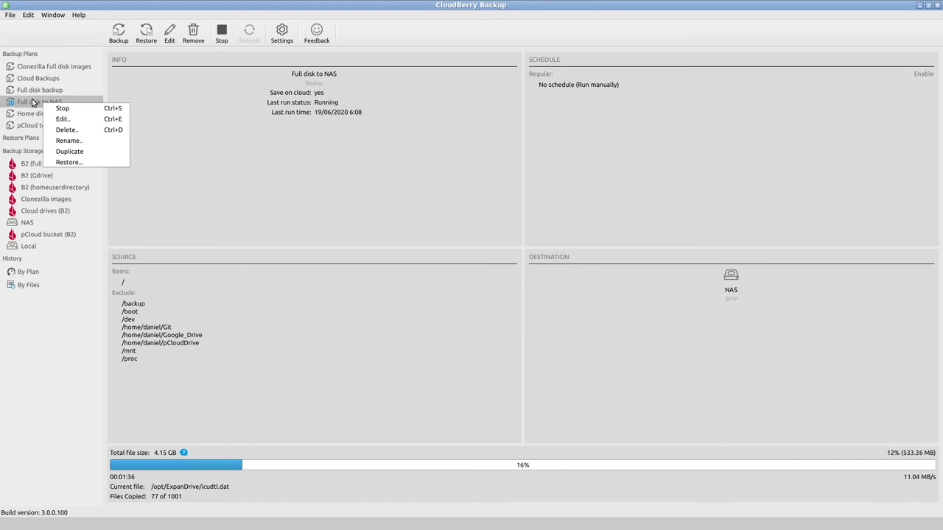
{"action": "key", "text": "Escape"}
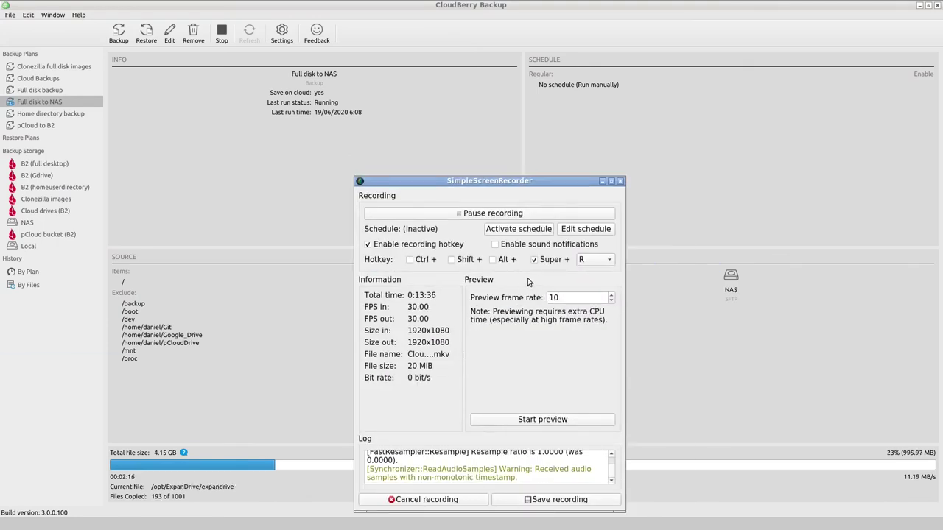
Minimise and restore CloudBerry Backup, then switch over to Chrome
{"action": "double_click", "coordinate": [453, 4]}
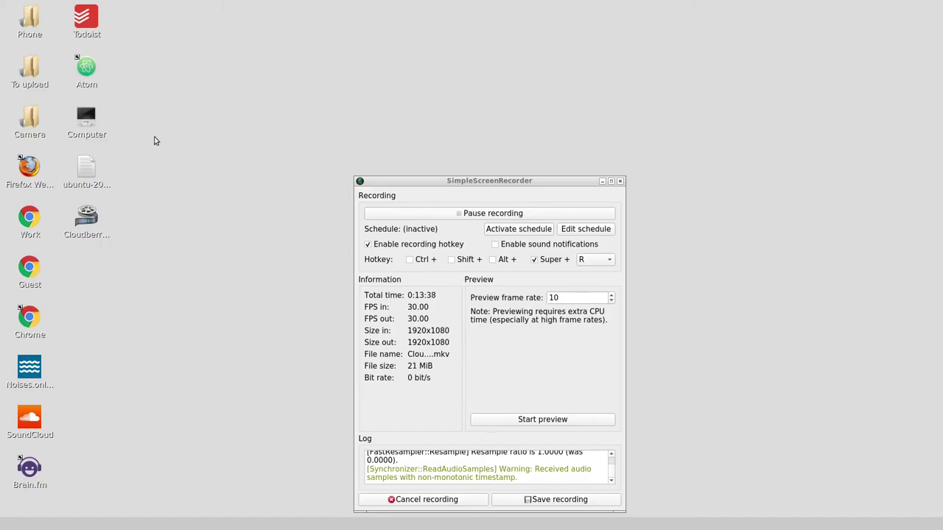
{"action": "key", "text": "alt+Tab"}
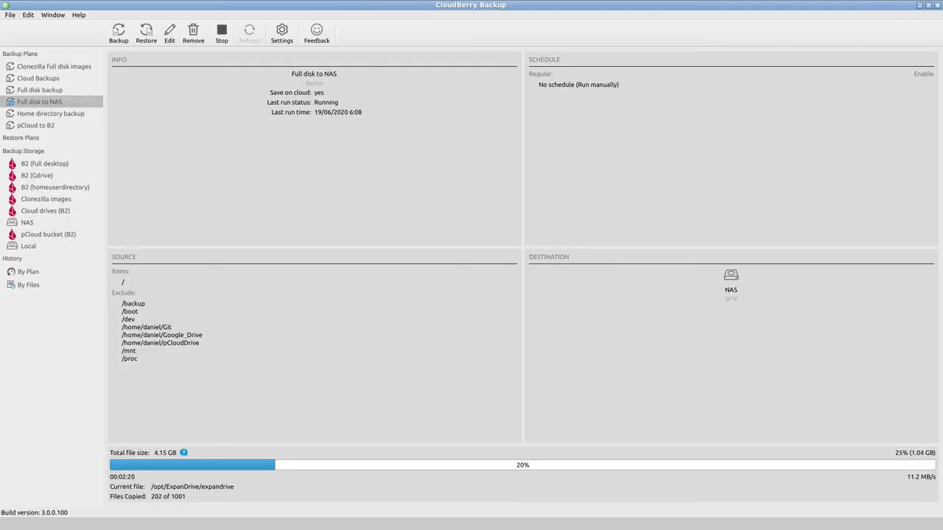
{"action": "key", "text": "alt+Tab"}
Open a new Chrome tab and type a personal website's .co.il address
{"action": "key", "text": "ctrl+t"}
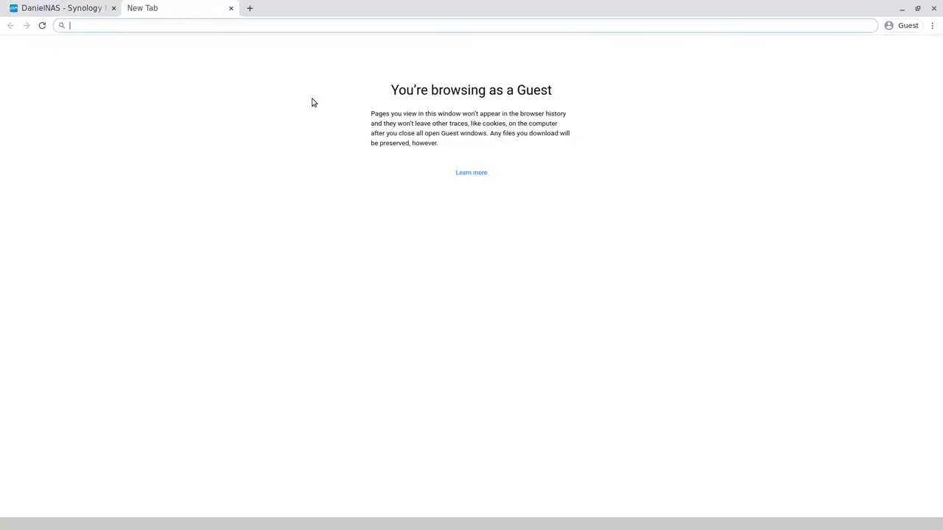
{"action": "type", "text": "danielrosehill.l"}
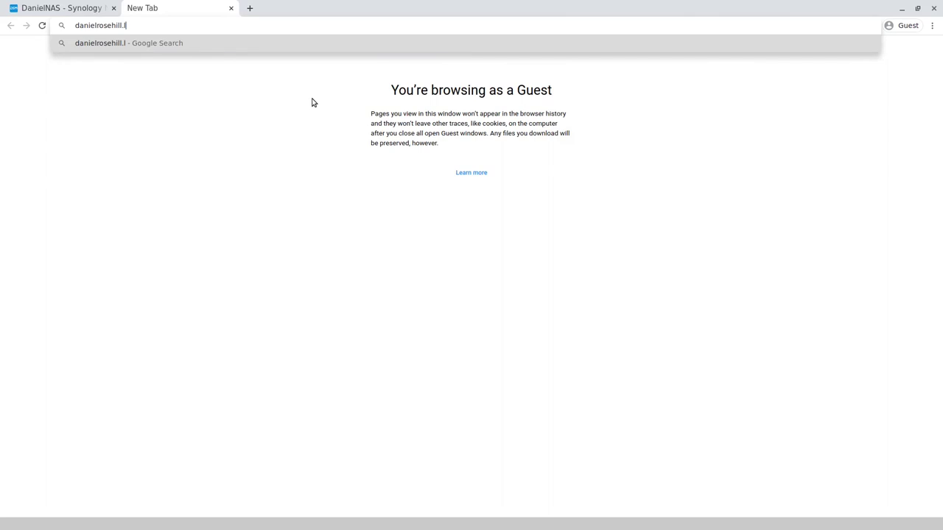
{"action": "key", "text": "BackSpace"}
{"action": "type", "text": "co.il"}
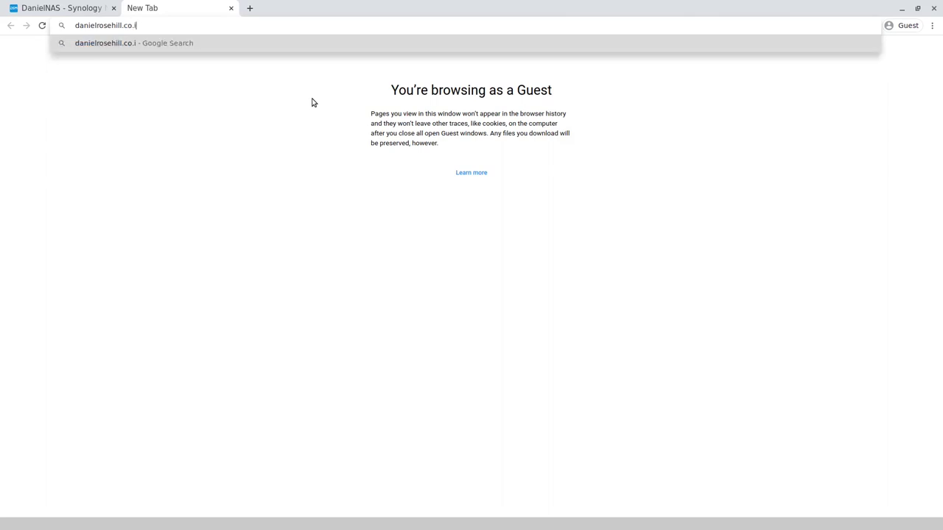